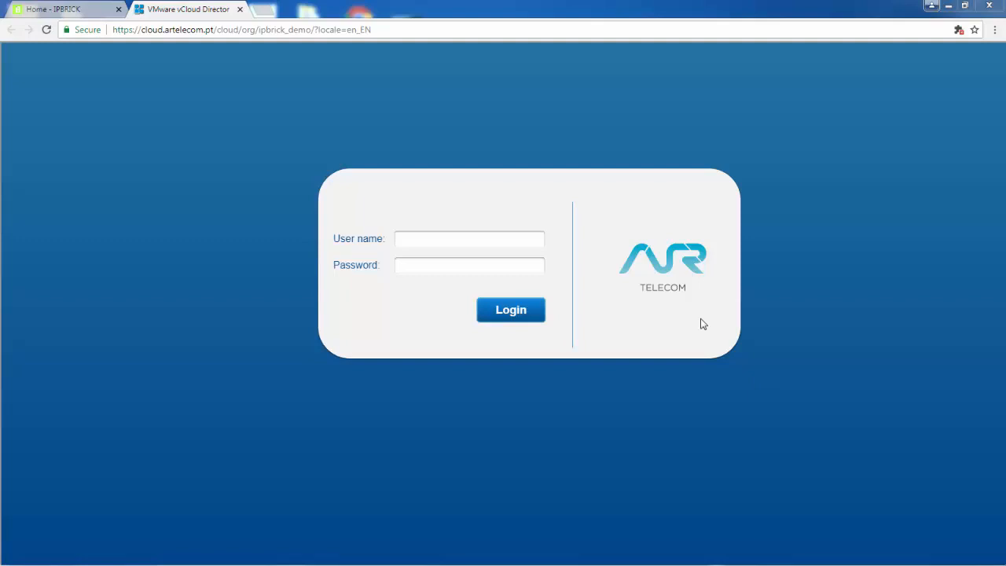
# Log in to vCloud Director with the organization administrator's user name and password.
pyautogui.click(534, 242)
pyautogui.write('v')
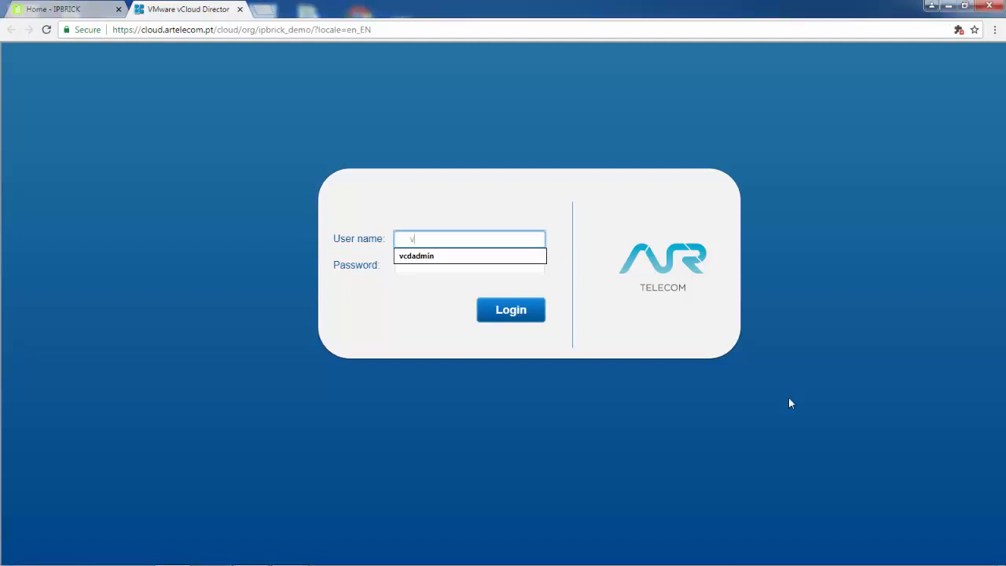
pyautogui.write('cdadmin')
pyautogui.press('Tab')
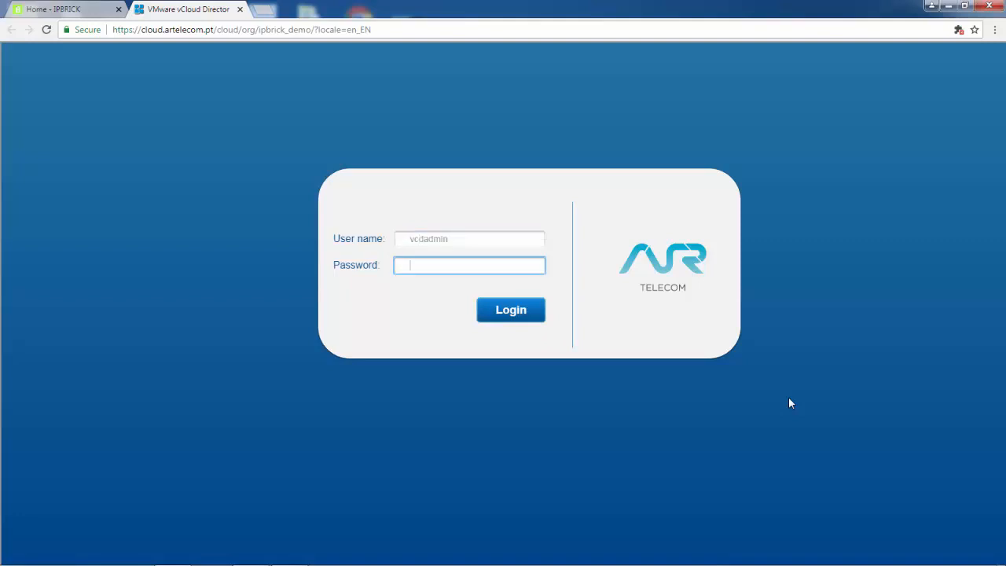
pyautogui.write('********')
pyautogui.click(508, 314)
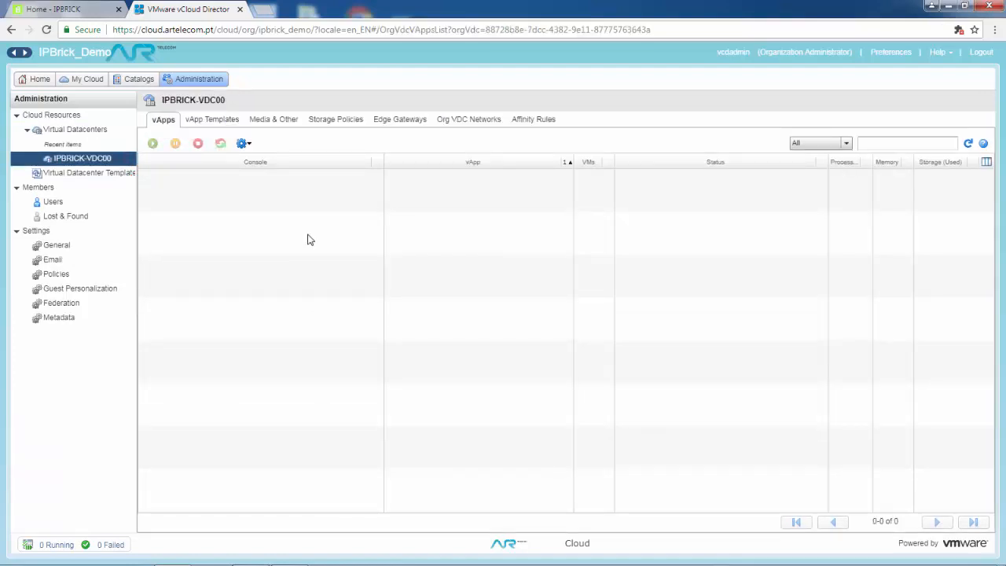
# Show the IPBRICK-VDC00 Org VDC Networks list to begin adding a network.
pyautogui.click(462, 122)
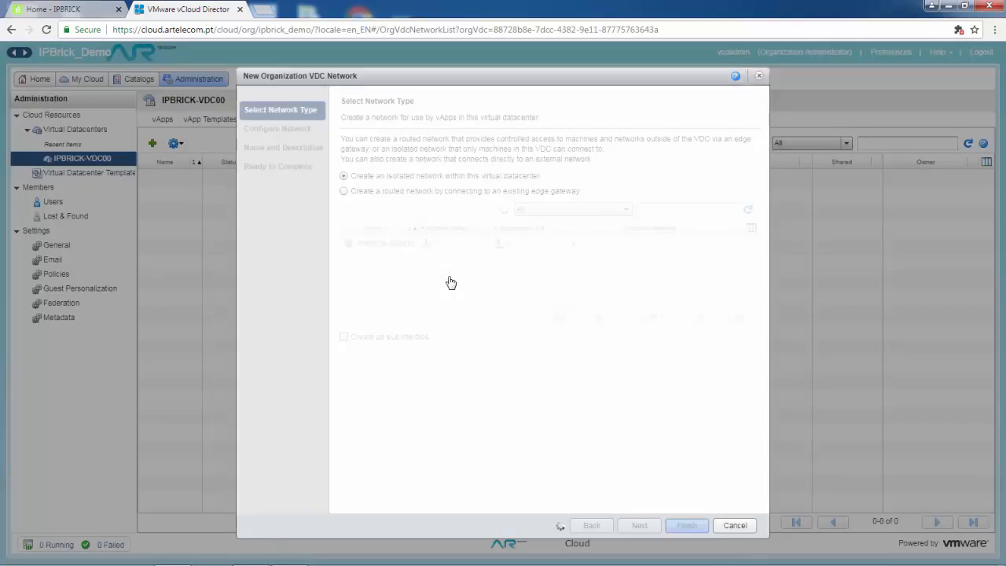
# Create routed network INTERNAL on IPBRICK-ESG00 with gateway 192.168.100.254 and mask 255.255.255.0.
pyautogui.click(344, 192)
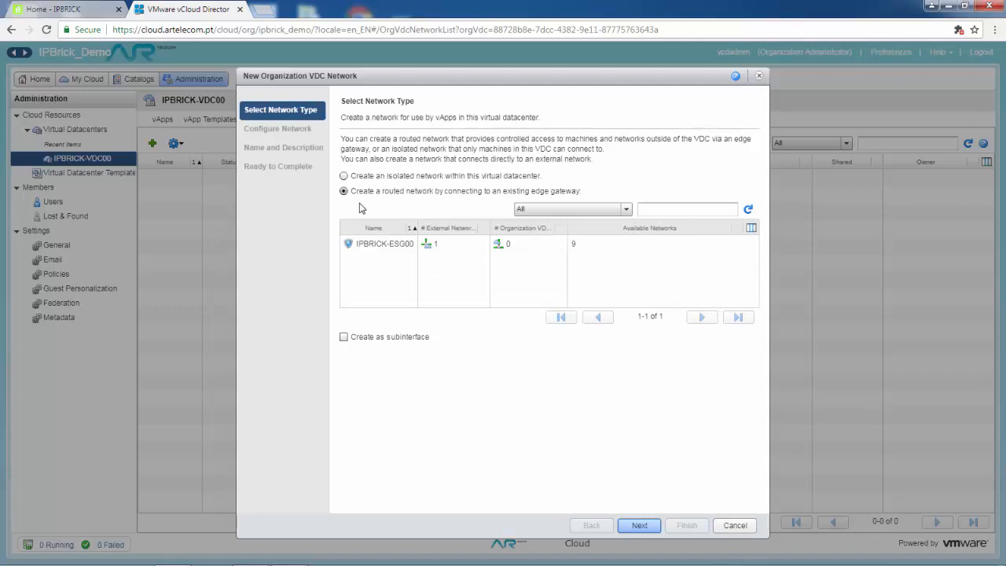
pyautogui.click(378, 246)
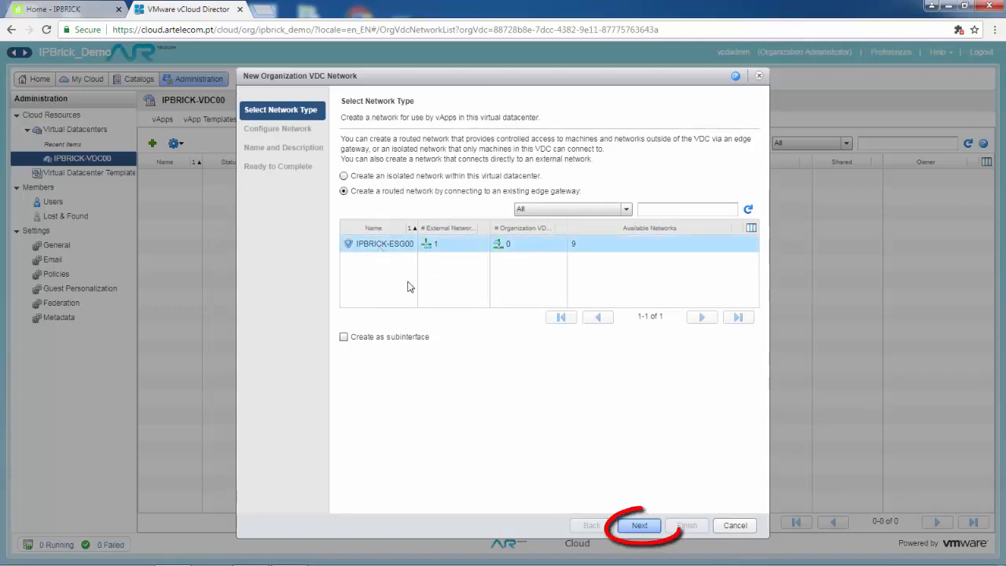
pyautogui.click(640, 526)
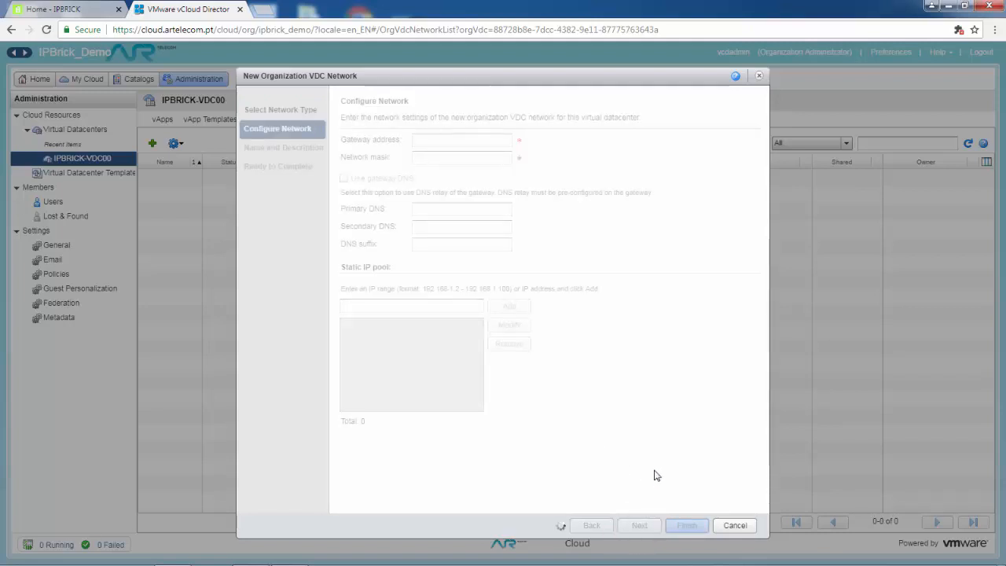
pyautogui.write('192')
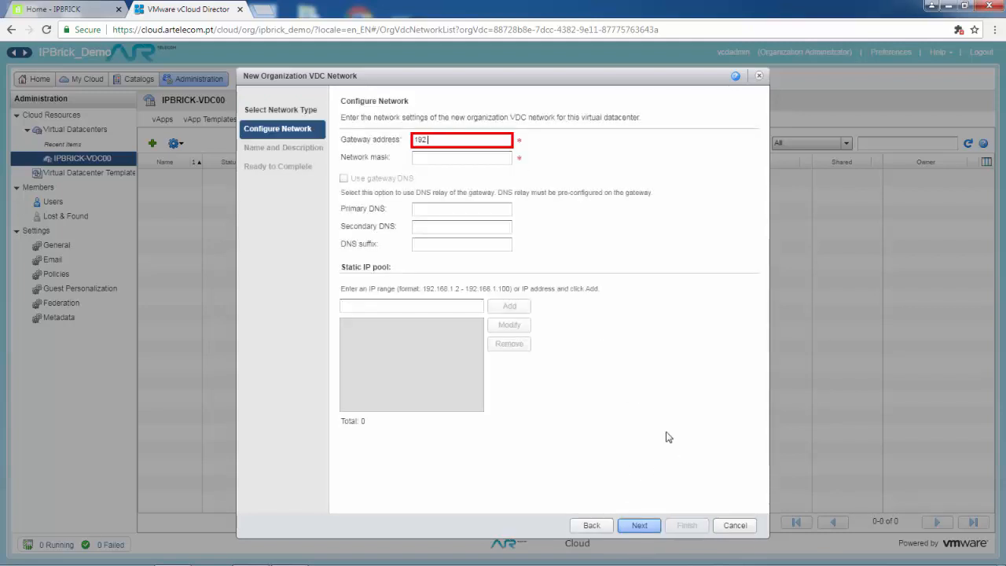
pyautogui.write('.168.100')
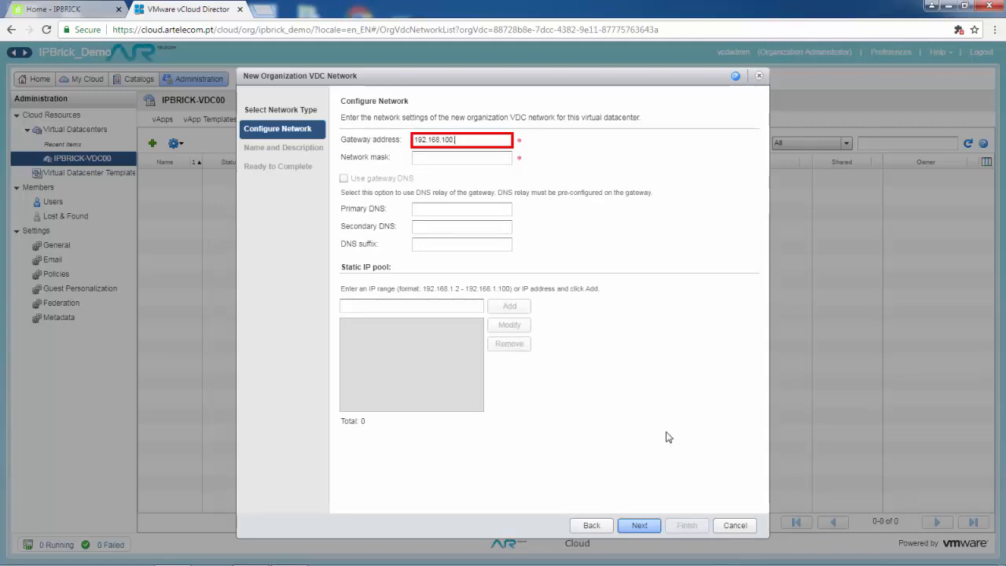
pyautogui.write('.254')
pyautogui.press('Tab')
pyautogui.write('255.')
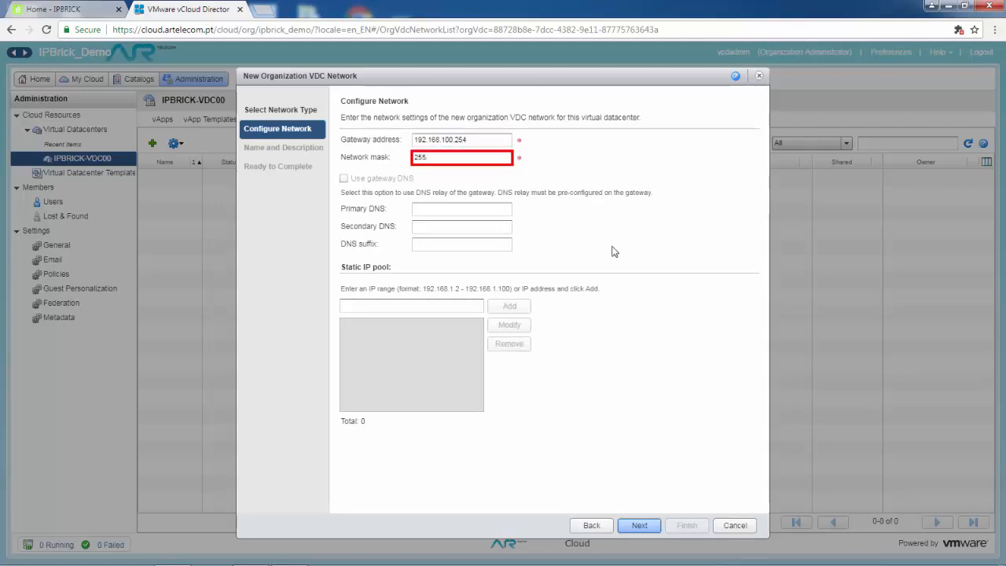
pyautogui.write('255.255.')
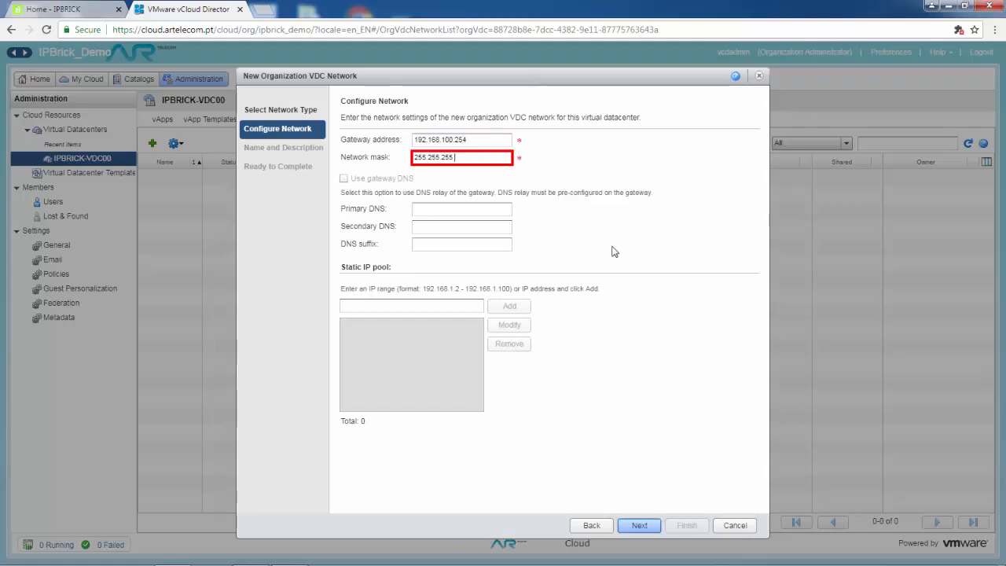
pyautogui.write('0')
pyautogui.click(640, 524)
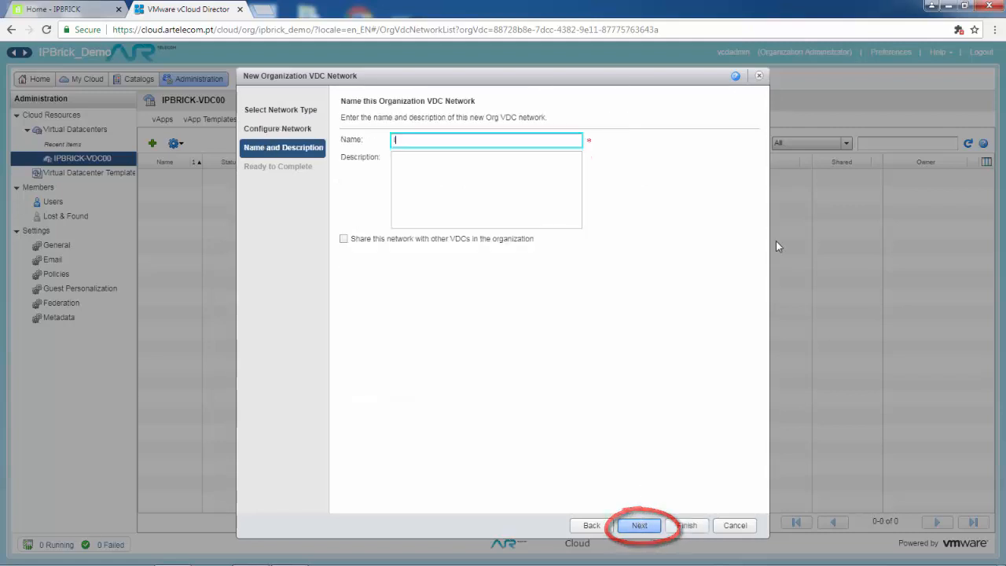
pyautogui.write('INTERNAL')
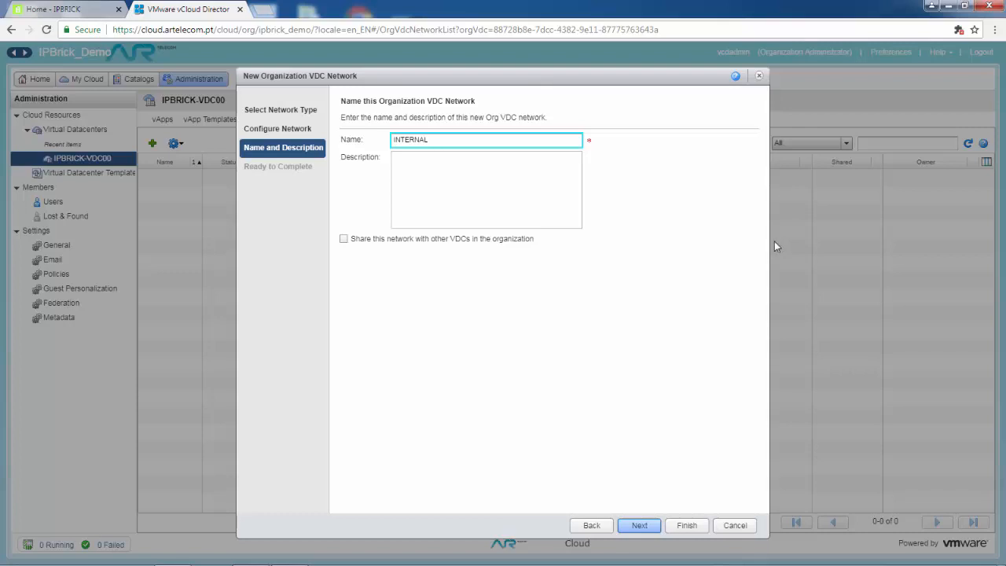
pyautogui.click(639, 525)
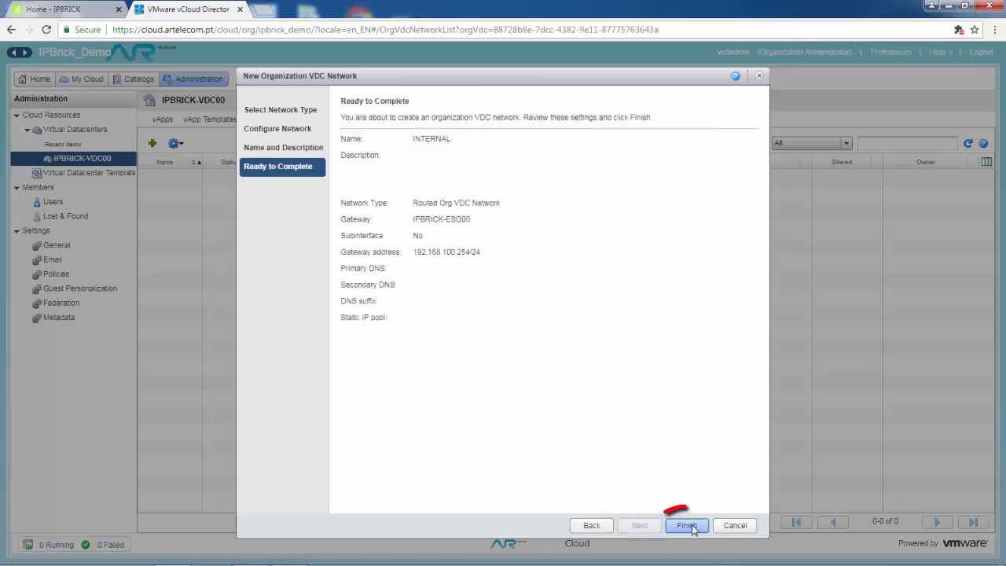
pyautogui.click(687, 525)
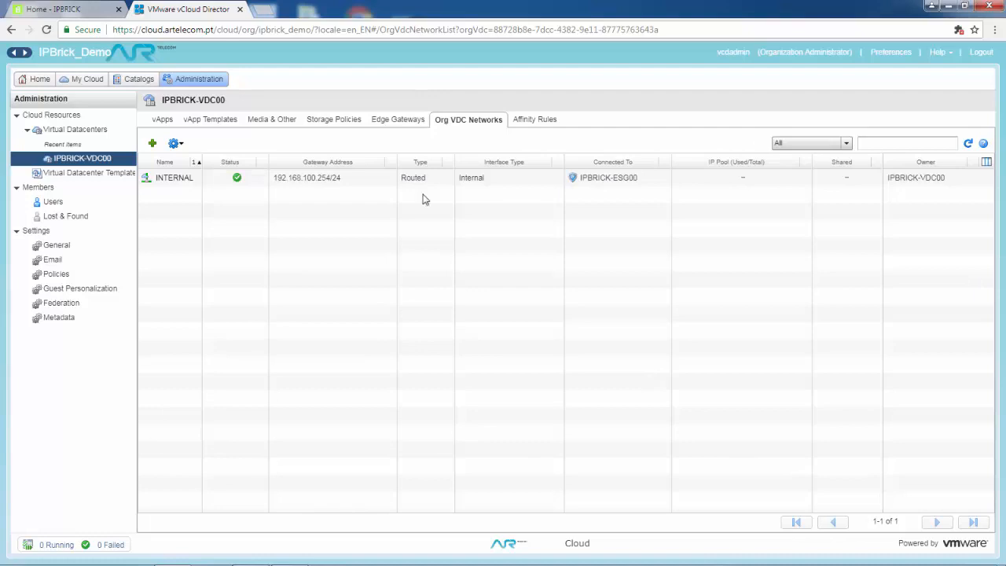
# Start another routed network on IPBRICK-ESG00 with gateway 192.168.200.254 and mask 255.255.255.0.
pyautogui.click(152, 143)
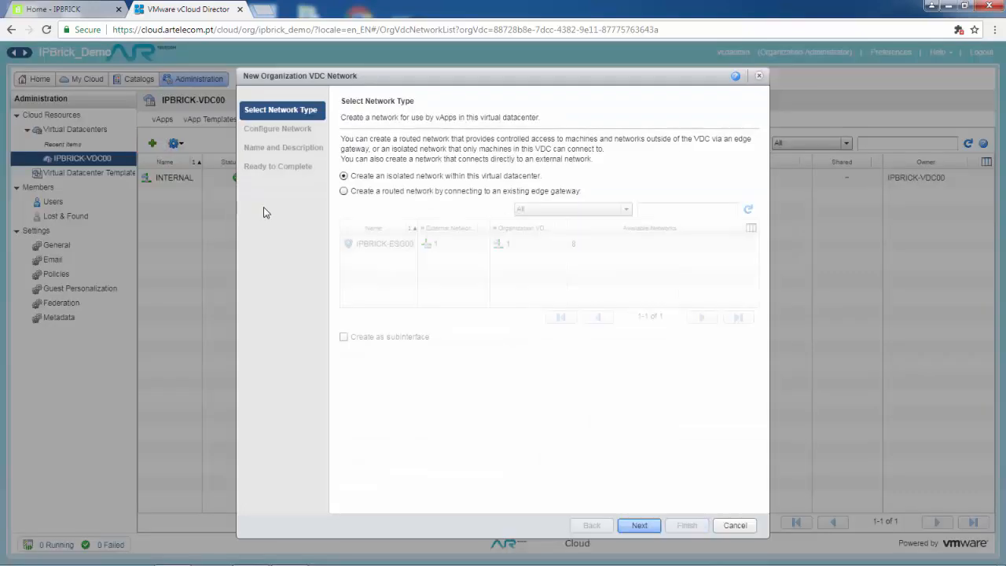
pyautogui.click(345, 191)
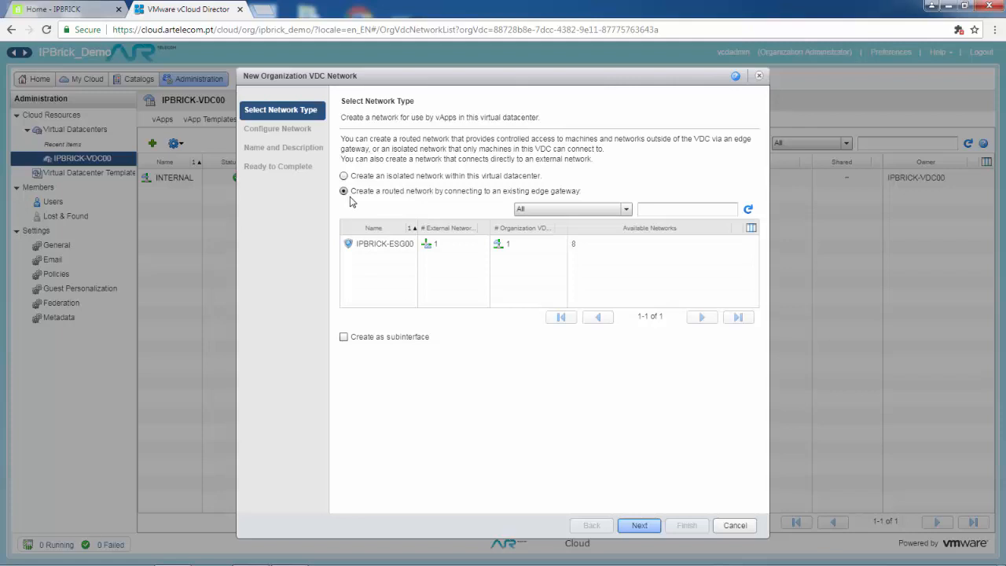
pyautogui.click(378, 244)
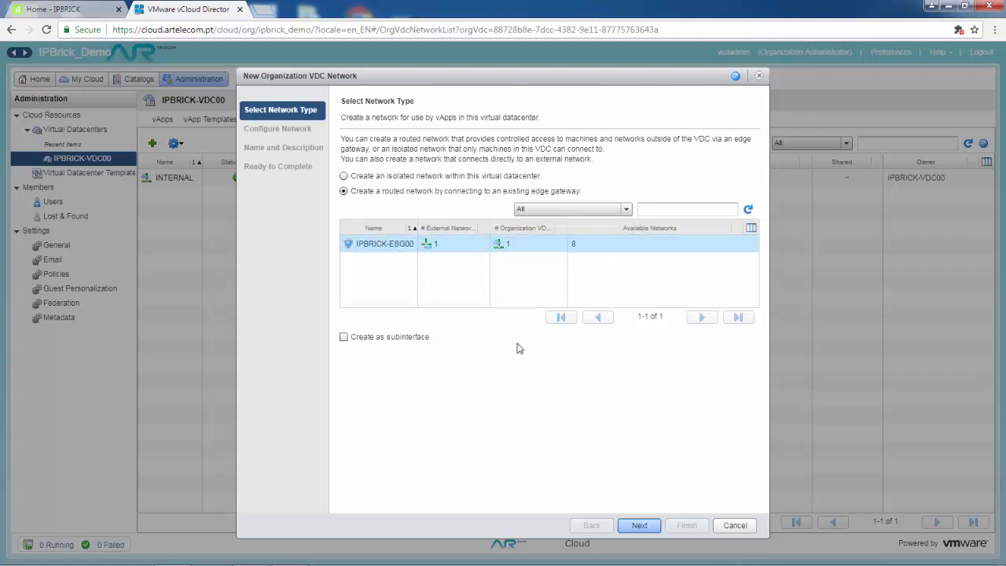
pyautogui.click(639, 524)
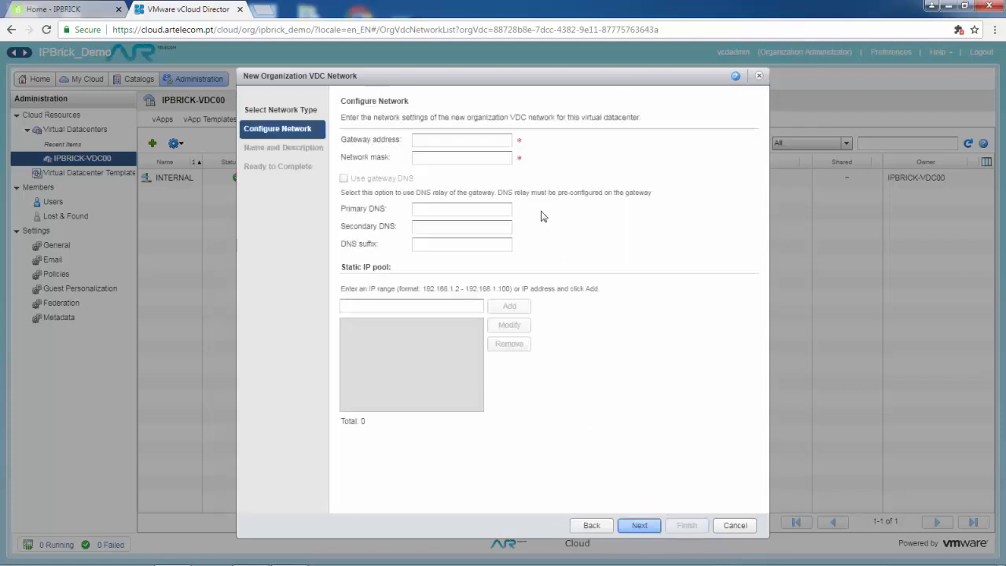
pyautogui.click(486, 142)
pyautogui.write('19')
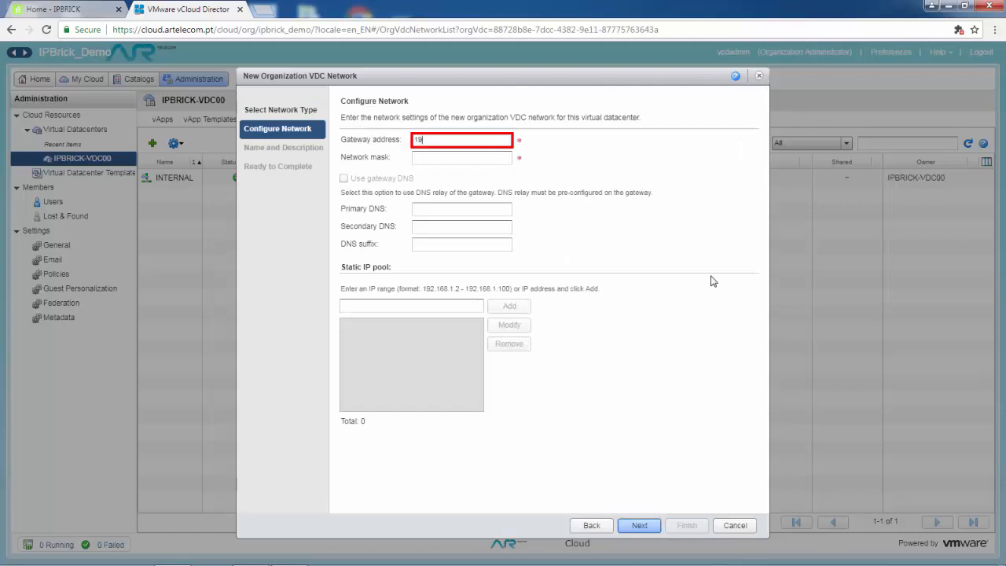
pyautogui.write('2.168')
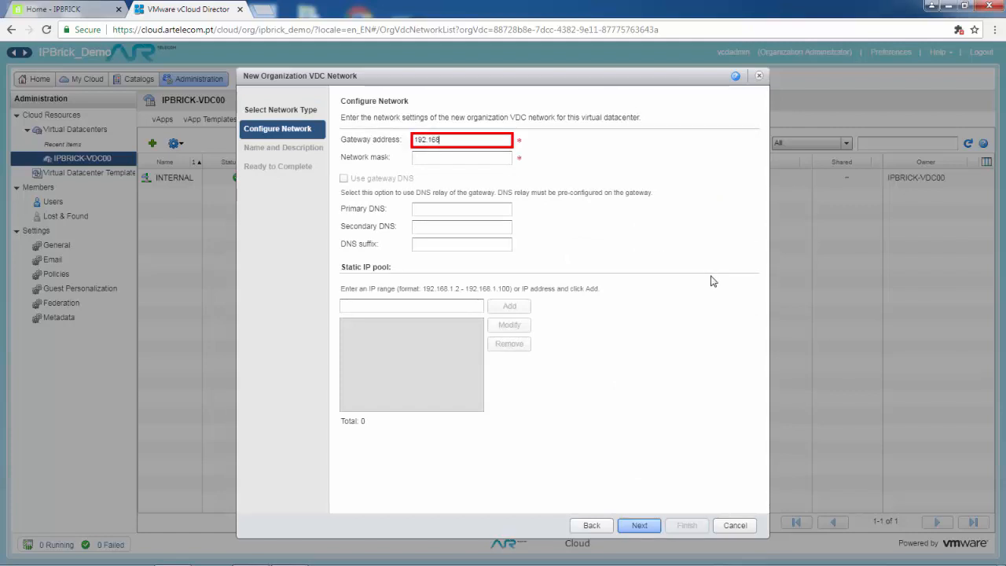
pyautogui.write('.200.254')
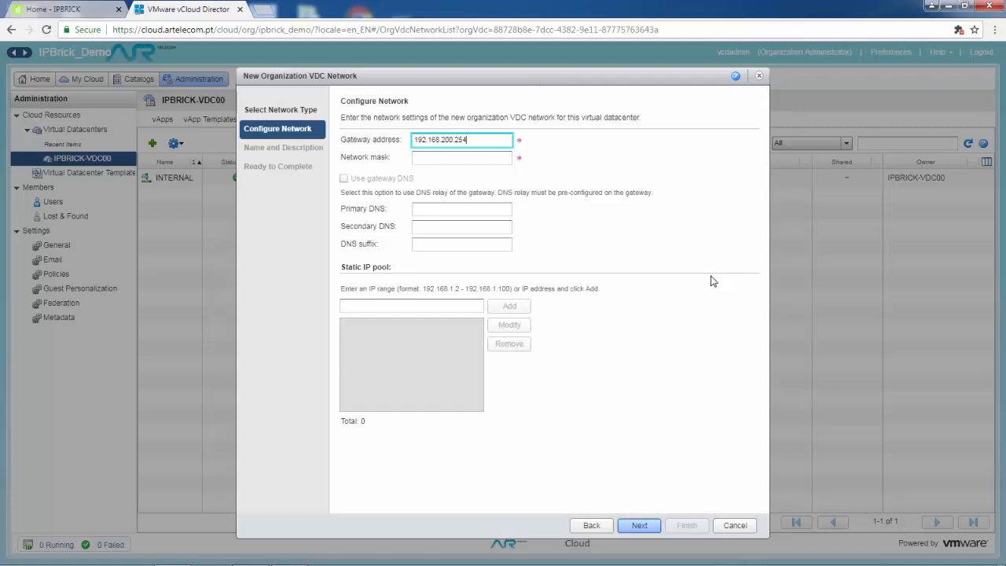
pyautogui.press('Tab')
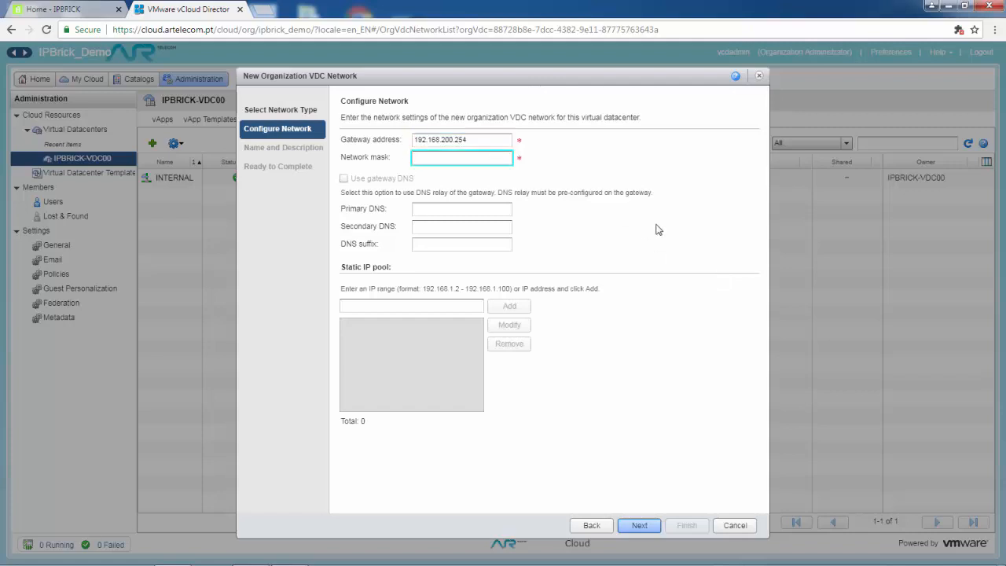
pyautogui.write('255')
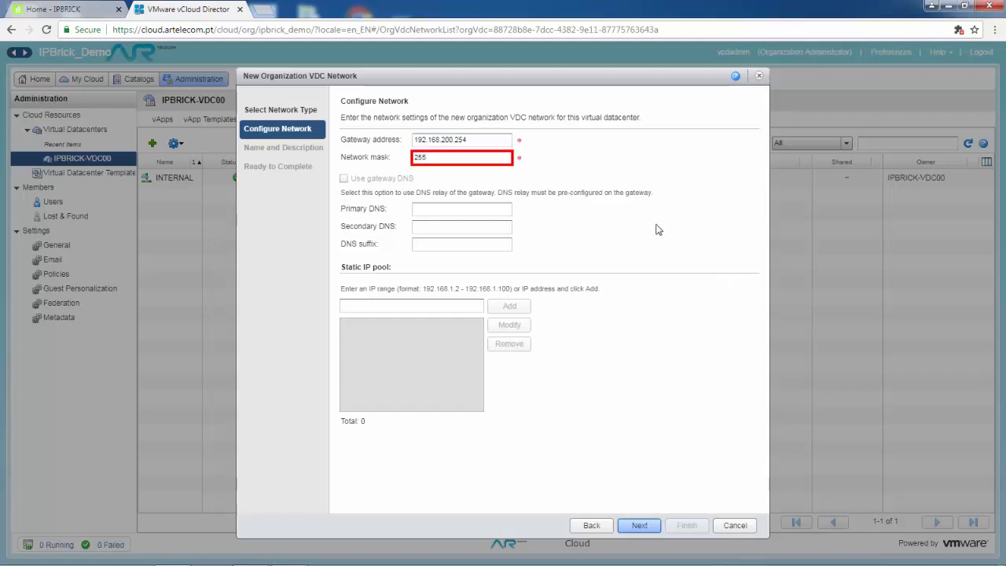
pyautogui.write('.255.255')
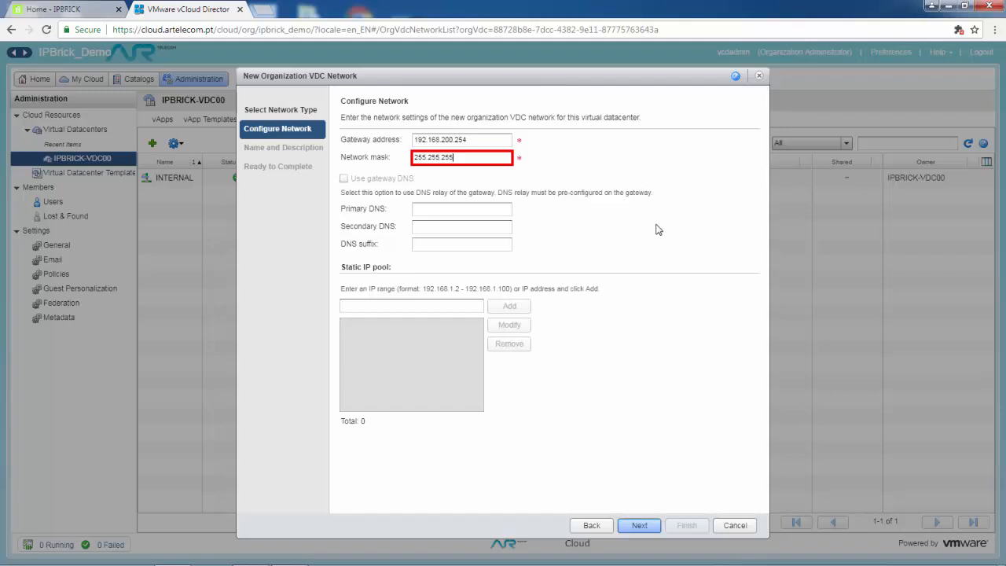
pyautogui.write('.0')
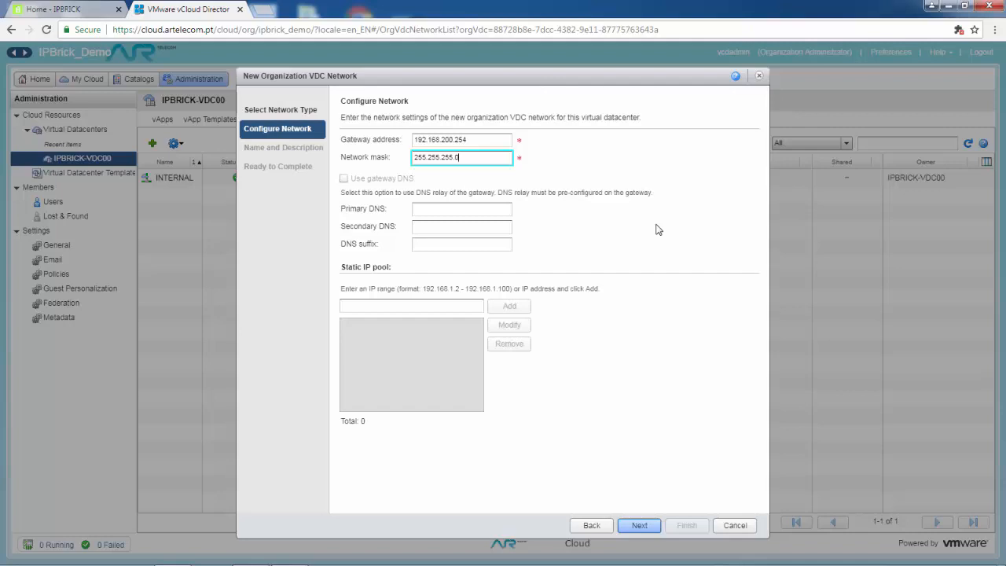
# Name the new network EXTERNAL and finish the wizard.
pyautogui.click(641, 526)
pyautogui.click(525, 140)
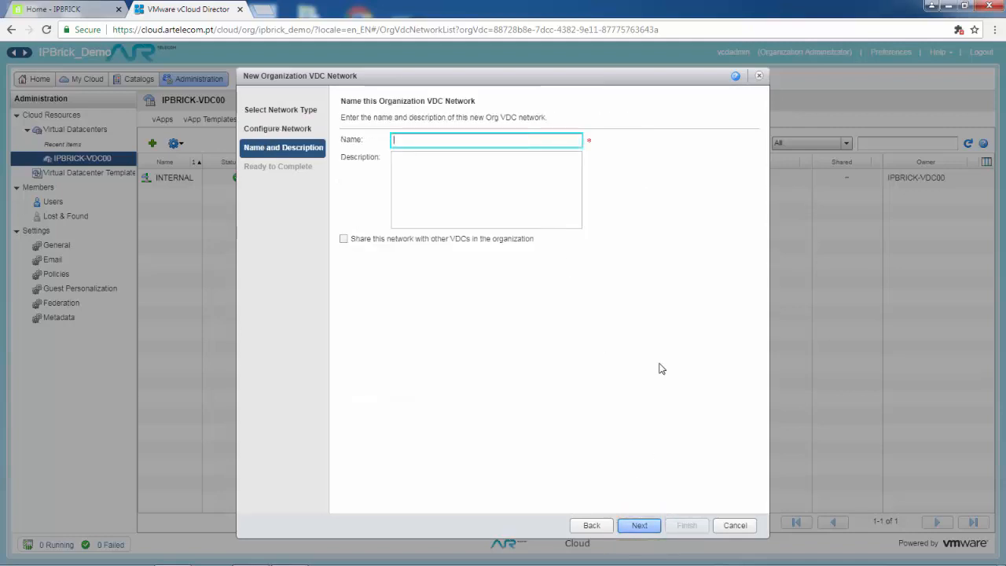
pyautogui.write('EXTERNAL')
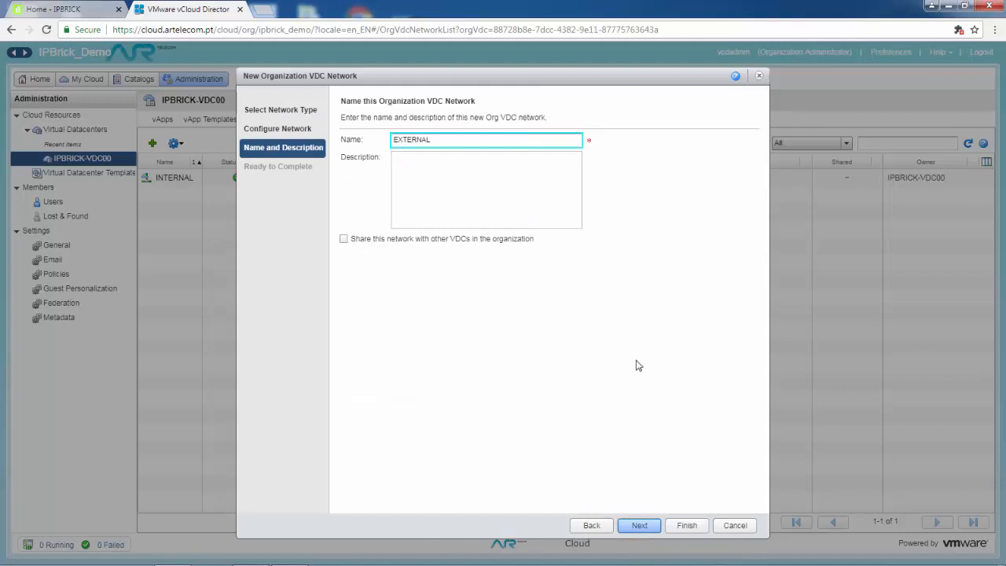
pyautogui.click(638, 526)
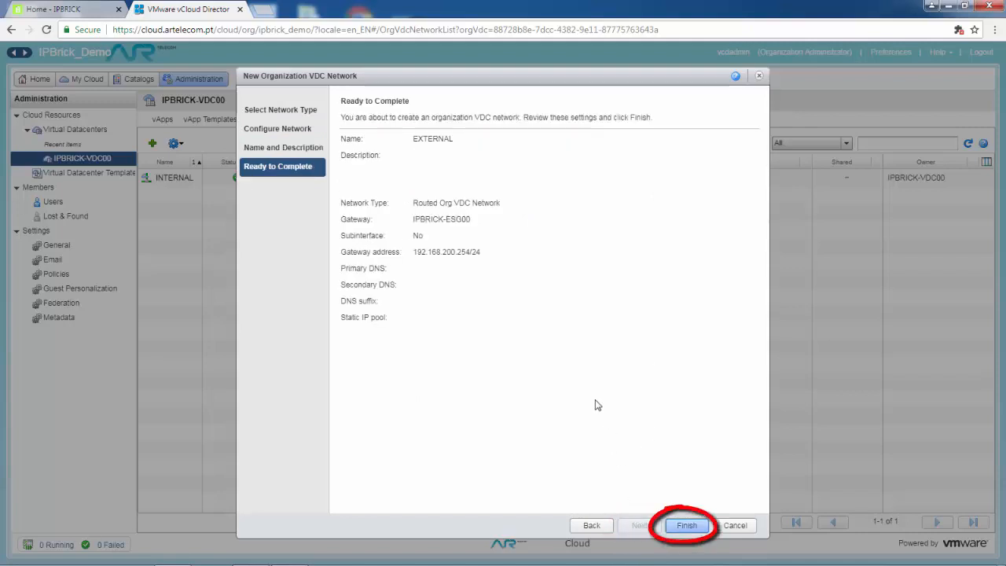
pyautogui.click(685, 525)
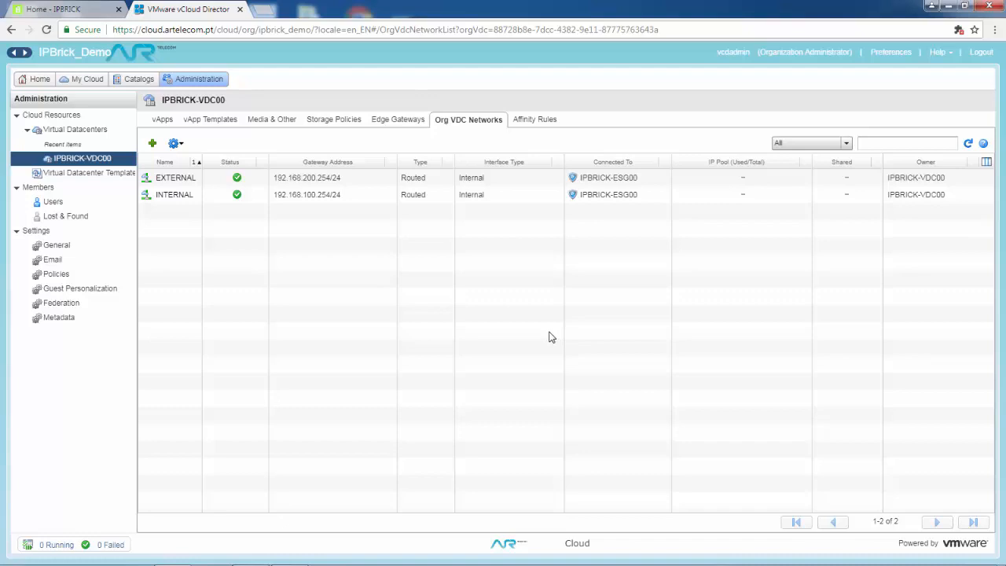
# Add a DHCP pool 192.168.100.1-192.168.100.10 on the INTERNAL network in the gateway services.
pyautogui.rightClick(178, 197)
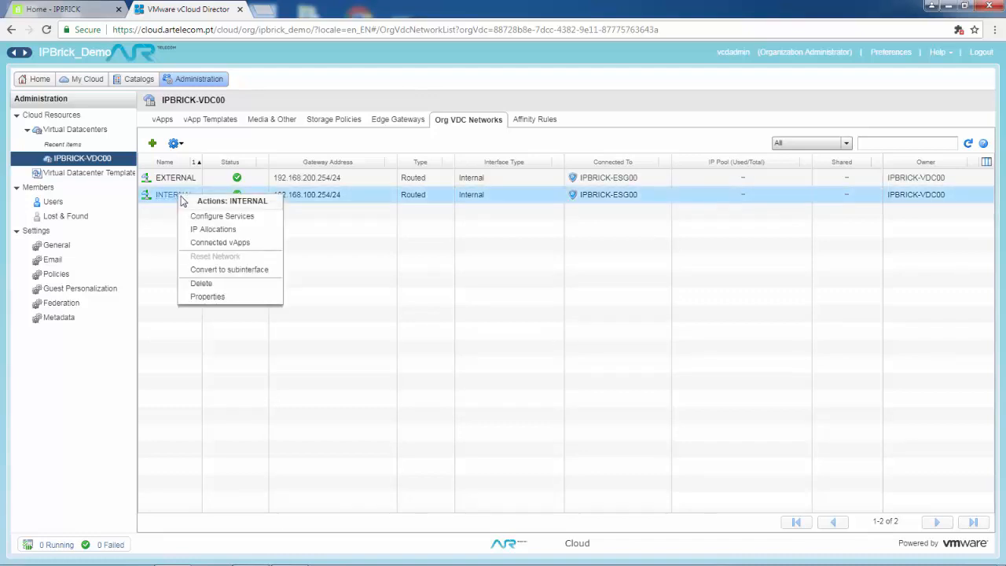
pyautogui.click(222, 216)
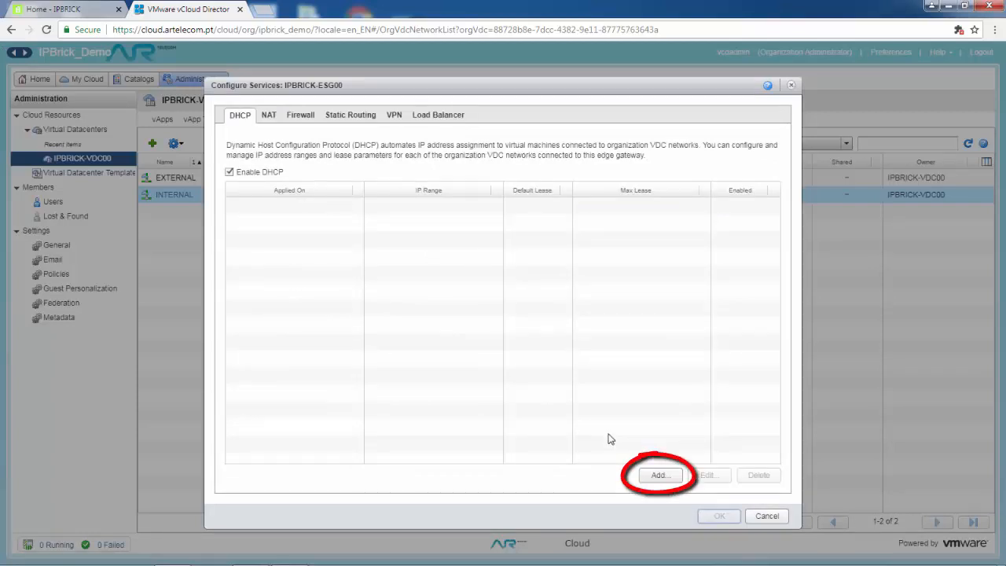
pyautogui.click(658, 475)
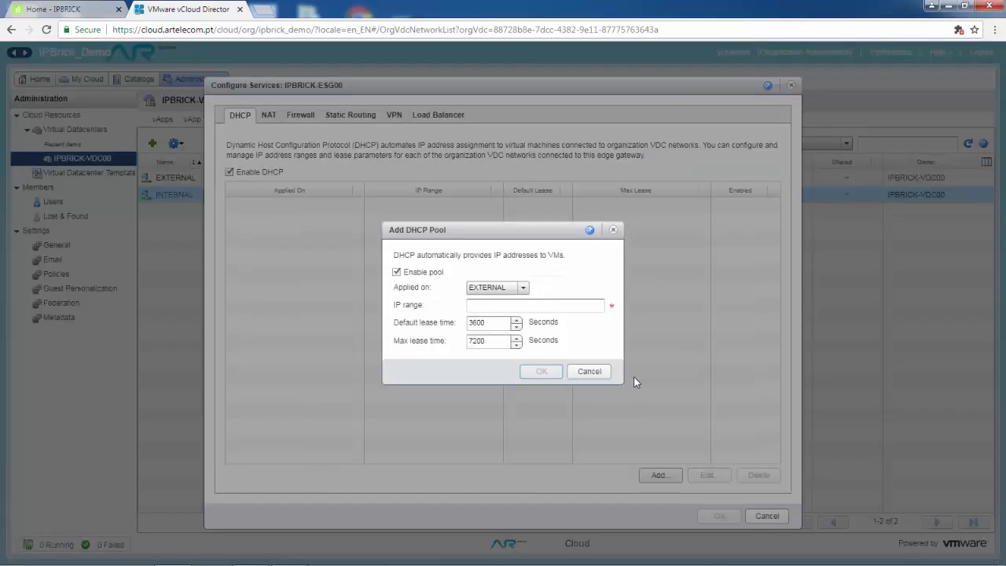
pyautogui.click(518, 287)
pyautogui.click(510, 315)
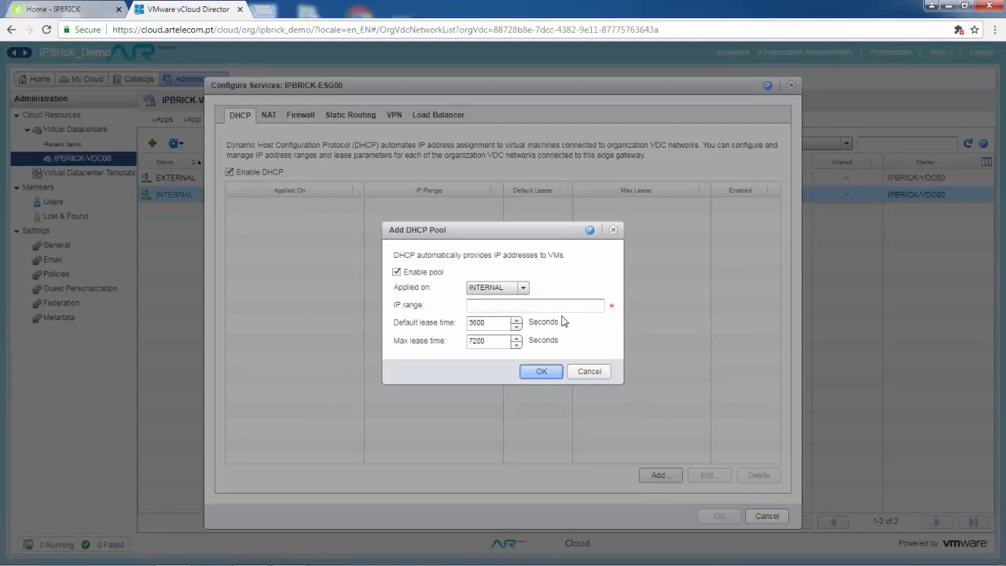
pyautogui.click(581, 308)
pyautogui.write('192.168.')
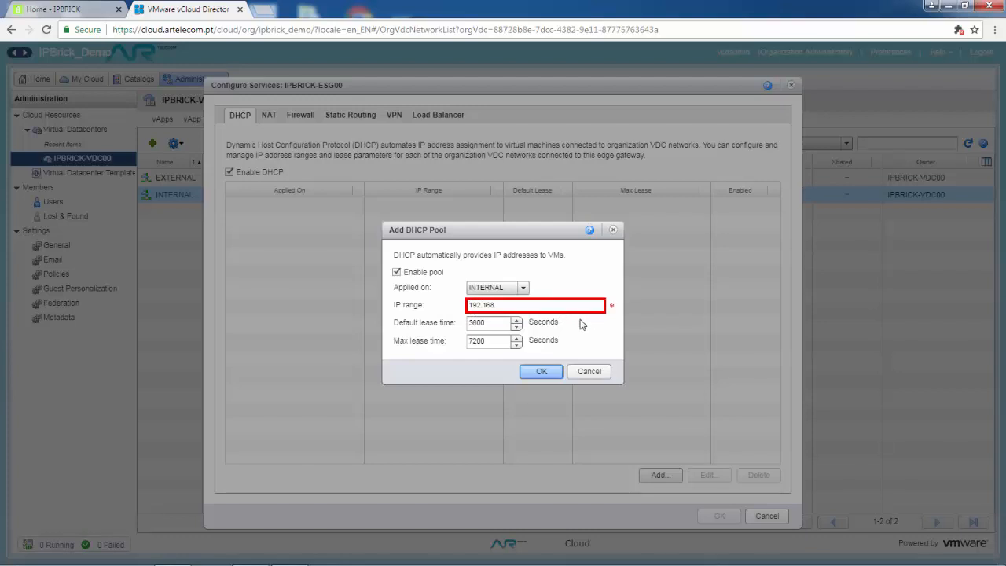
pyautogui.write('100.1-192.168.100.10')
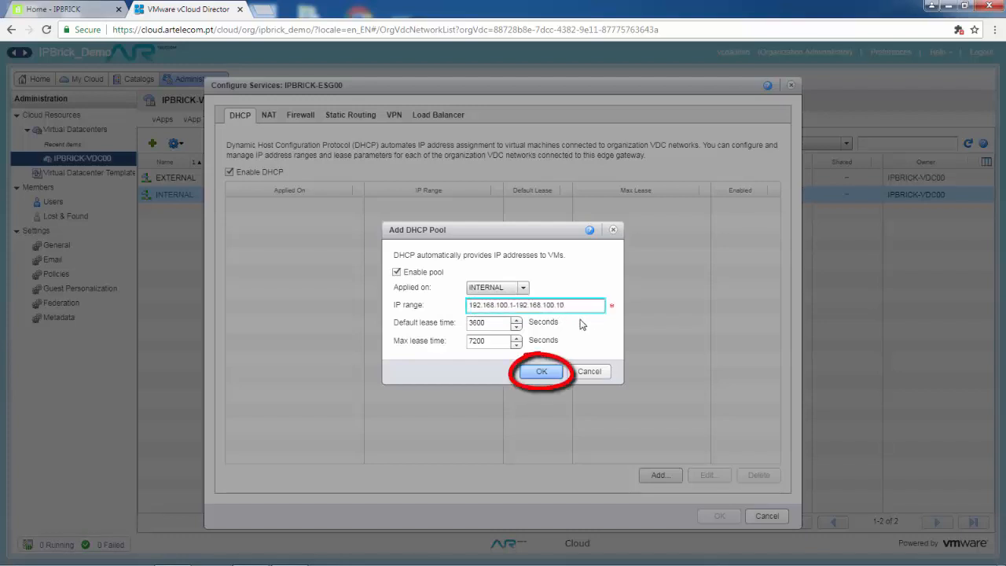
pyautogui.click(542, 373)
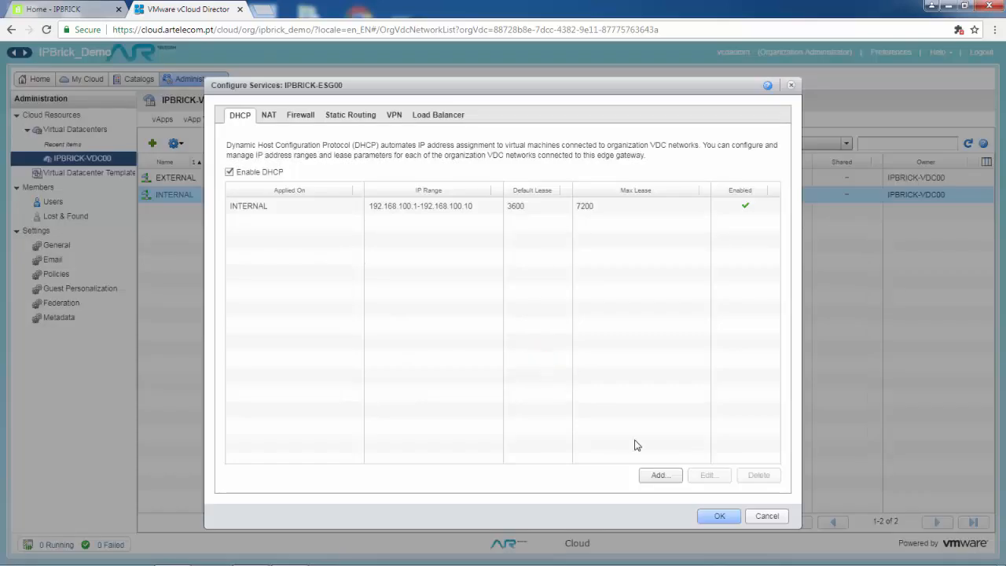
# Add the EXTERNAL DHCP pool 192.168.200.1-192.168.200.10 and save the DHCP settings.
pyautogui.click(660, 475)
pyautogui.click(596, 307)
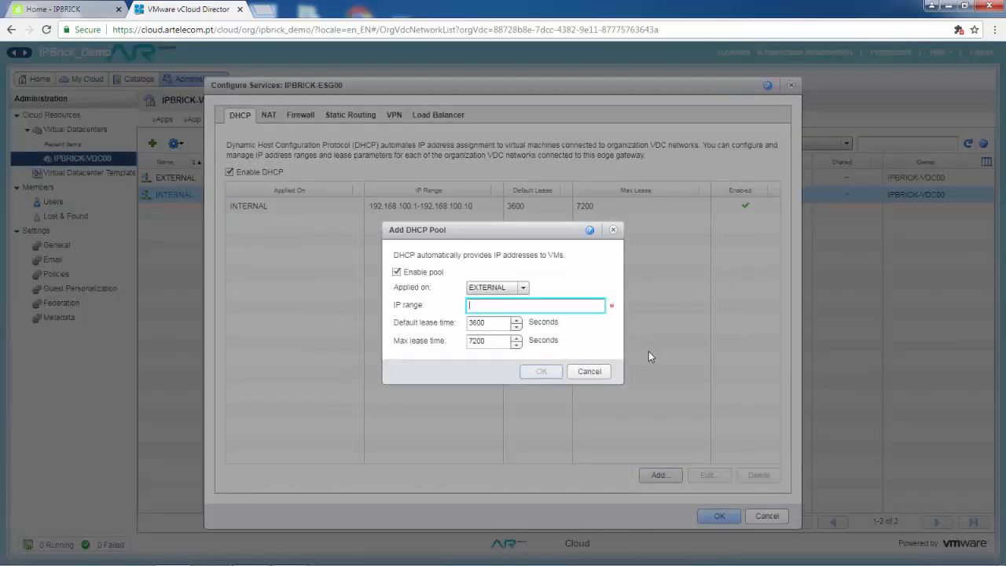
pyautogui.write('192.168.200.')
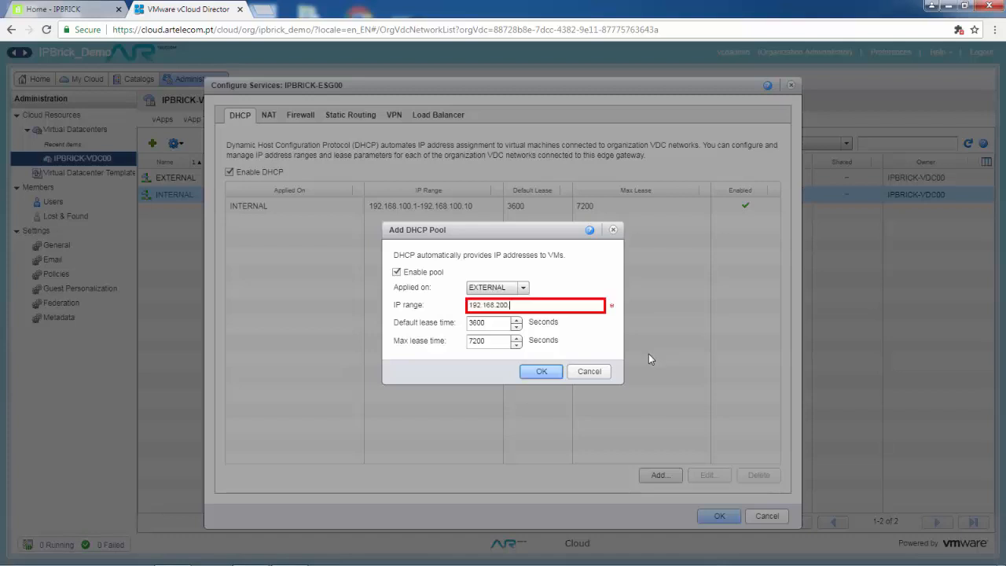
pyautogui.write('1-192.168.200.10')
pyautogui.press('Return')
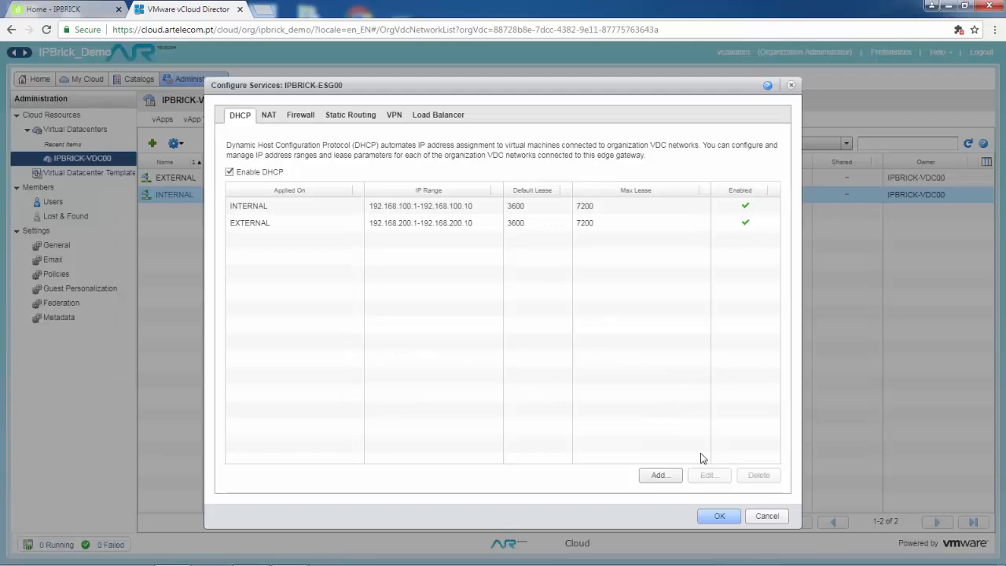
pyautogui.click(721, 513)
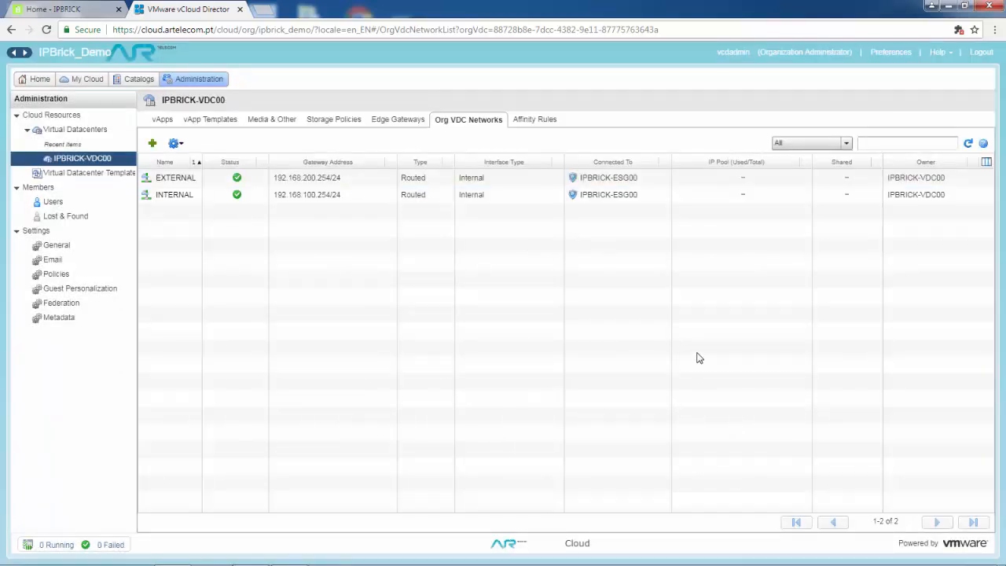
# View IPBRICK-ESG00's external IP allocations from the Edge Gateways list.
pyautogui.click(398, 120)
pyautogui.rightClick(188, 184)
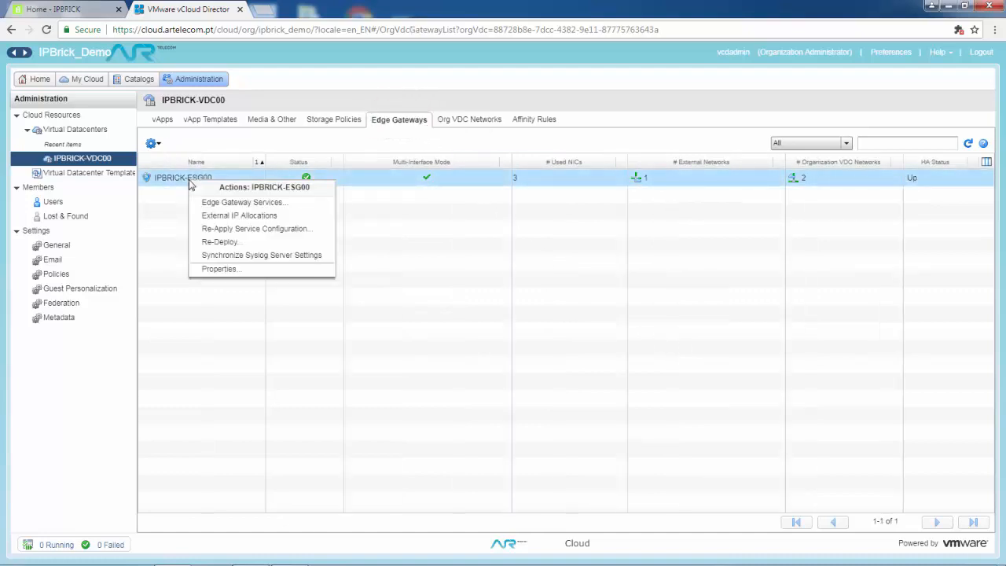
pyautogui.click(218, 223)
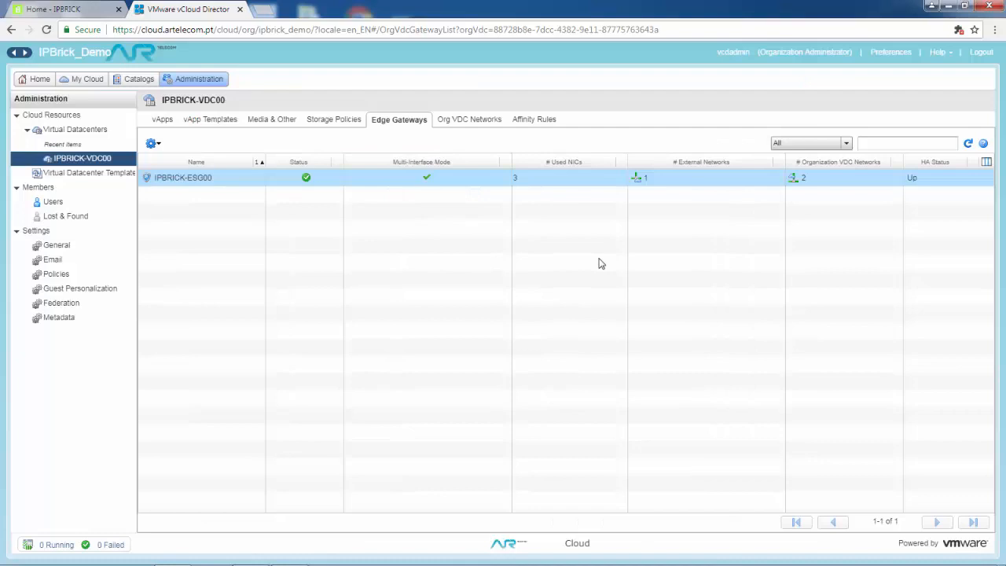
# Return to the Org VDC Networks list and bring up the EXTERNAL network's actions.
pyautogui.click(480, 119)
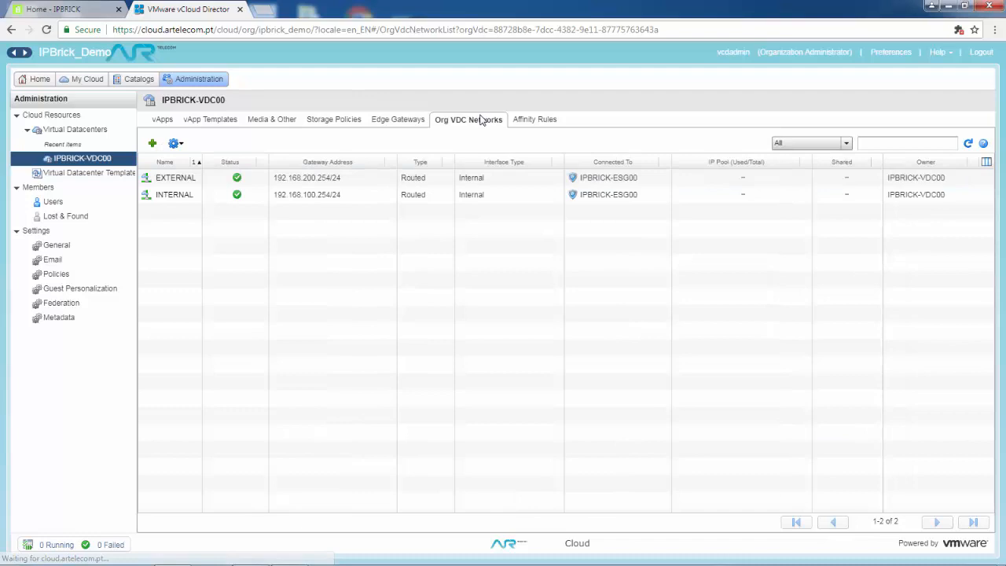
pyautogui.rightClick(327, 178)
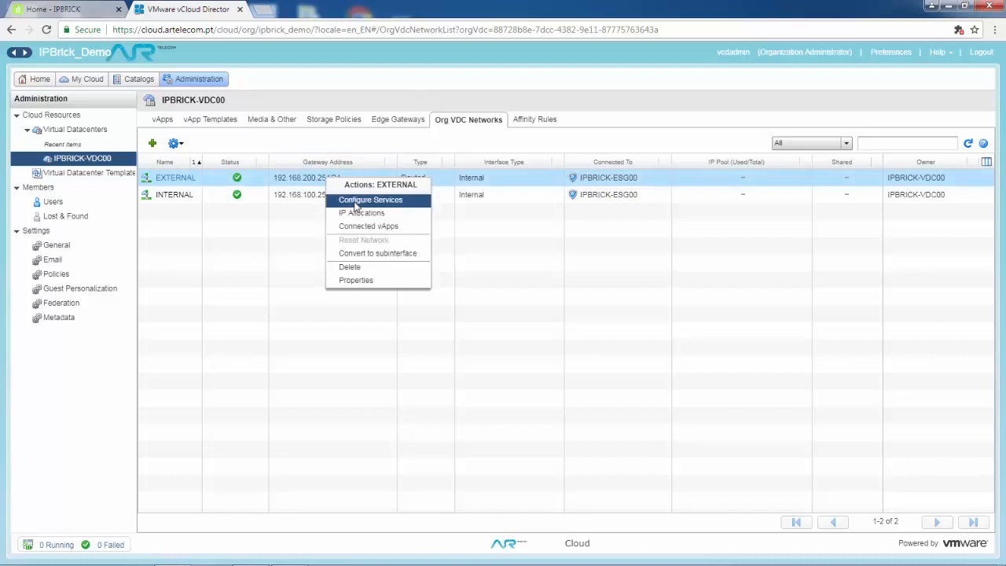
# Add an SNAT rule on NETWORK-ESG-232-000-23 mapping 192.168.200.0/24 to 213.63.232.95.
pyautogui.click(354, 201)
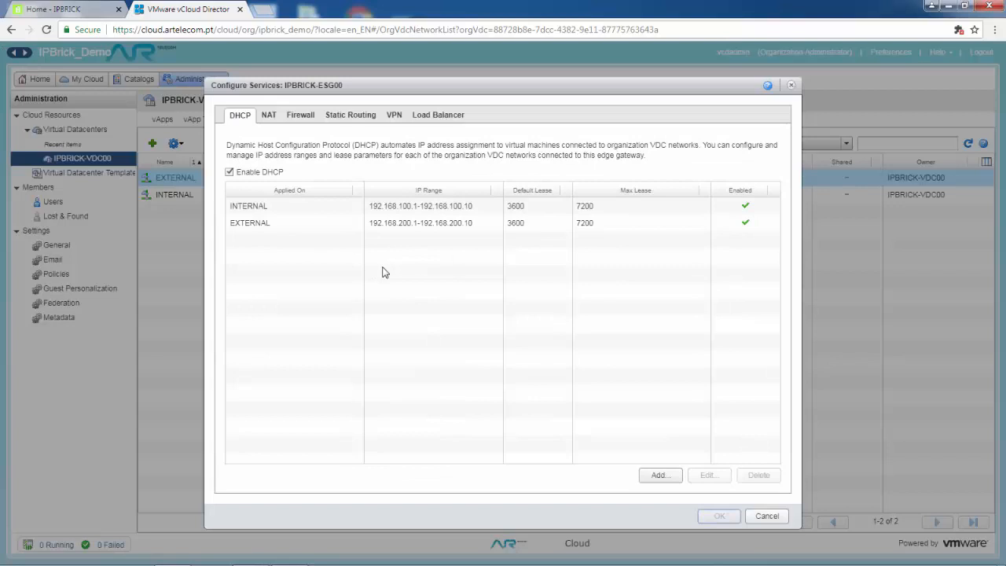
pyautogui.click(273, 119)
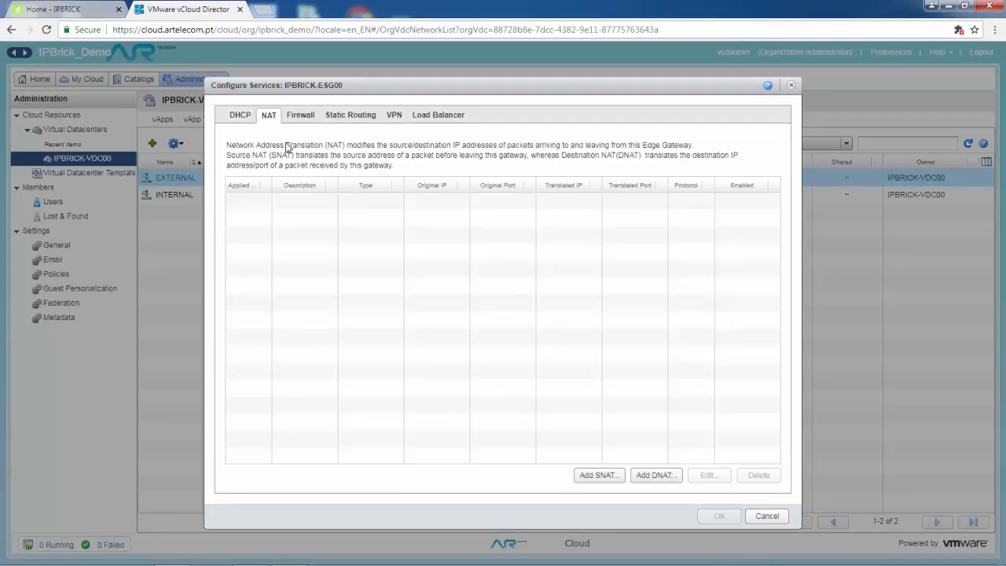
pyautogui.click(598, 474)
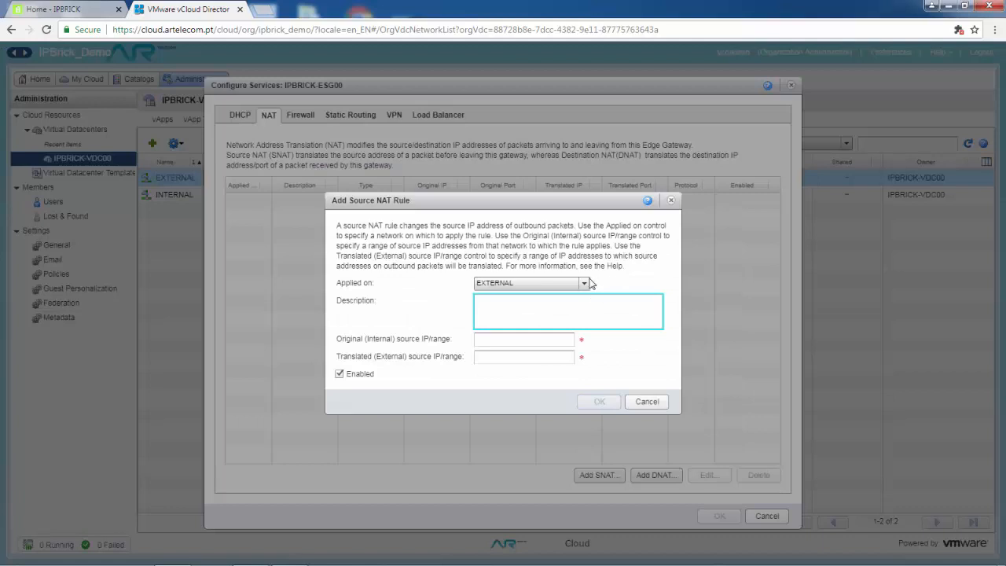
pyautogui.click(581, 283)
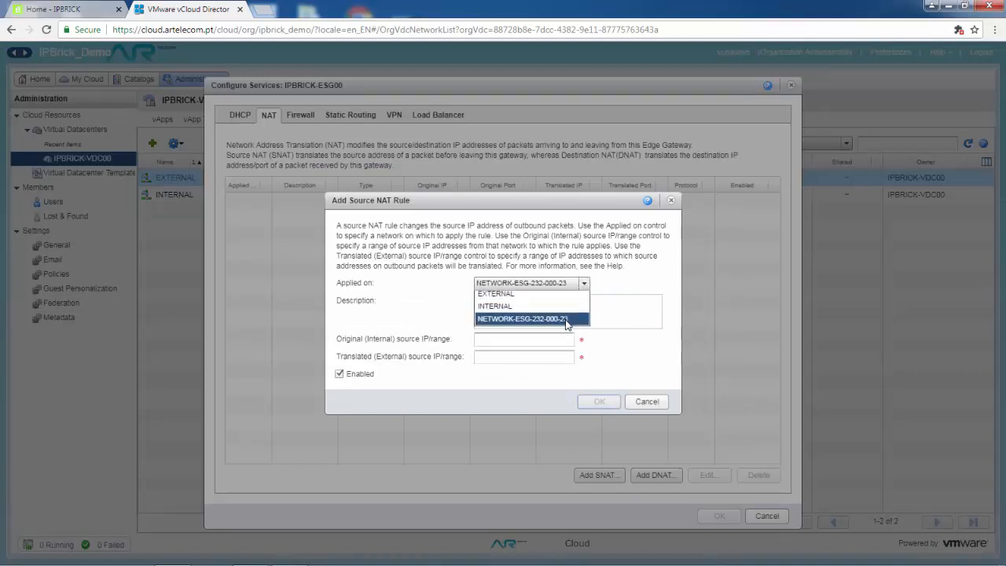
pyautogui.click(566, 323)
pyautogui.click(550, 338)
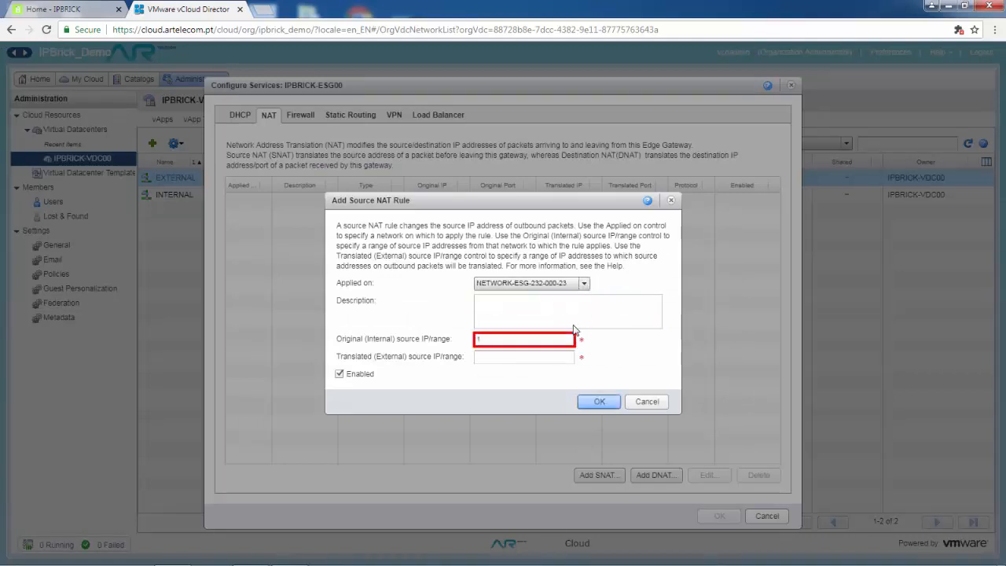
pyautogui.write('192.168.200.0')
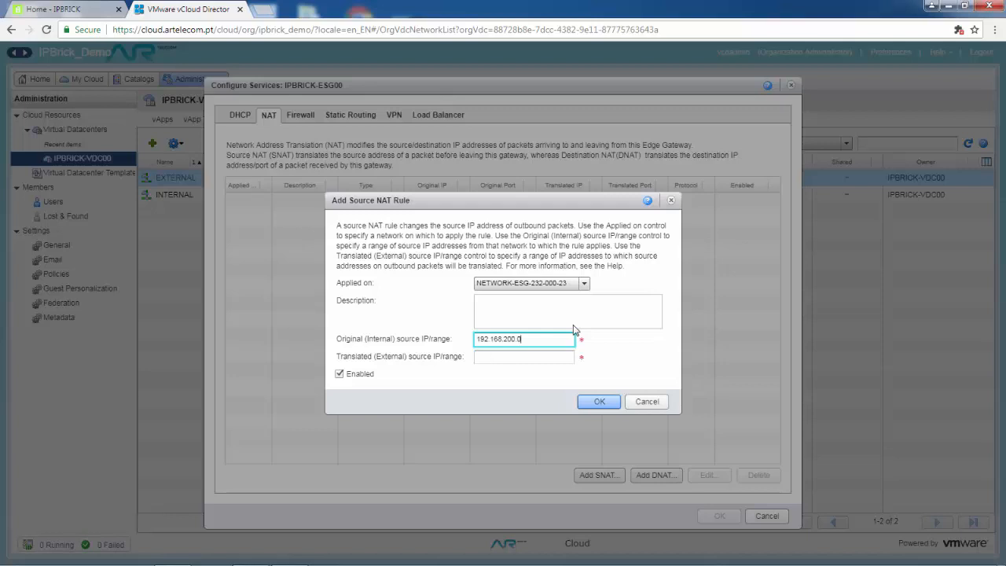
pyautogui.write('/24')
pyautogui.click(555, 359)
pyautogui.write('213.')
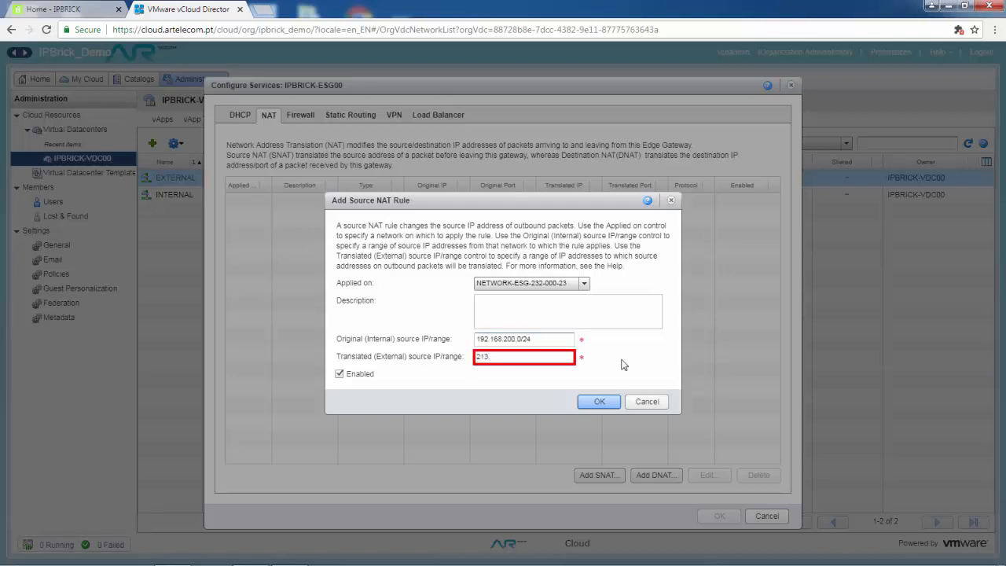
pyautogui.write('63.232.95')
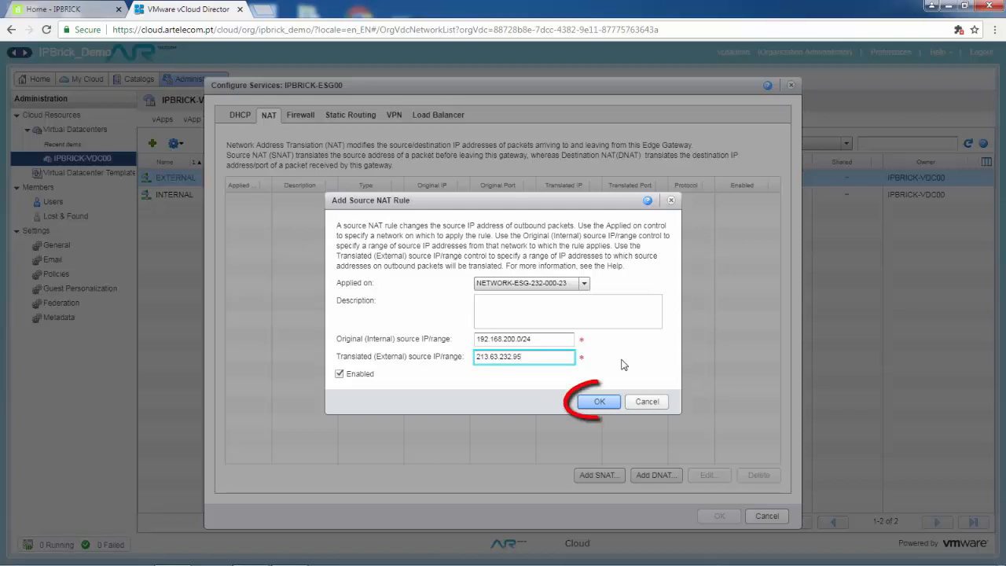
pyautogui.click(599, 401)
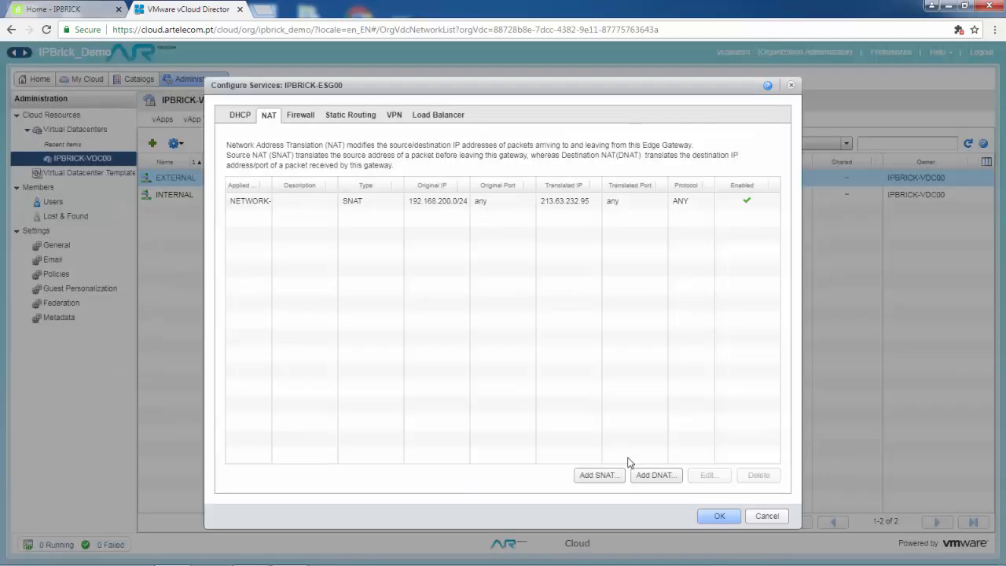
# Add a DNAT rule on NETWORK-ESG-232-000-23 forwarding 213.63.232.95, protocol ANY, to 192.168.200.1.
pyautogui.click(654, 476)
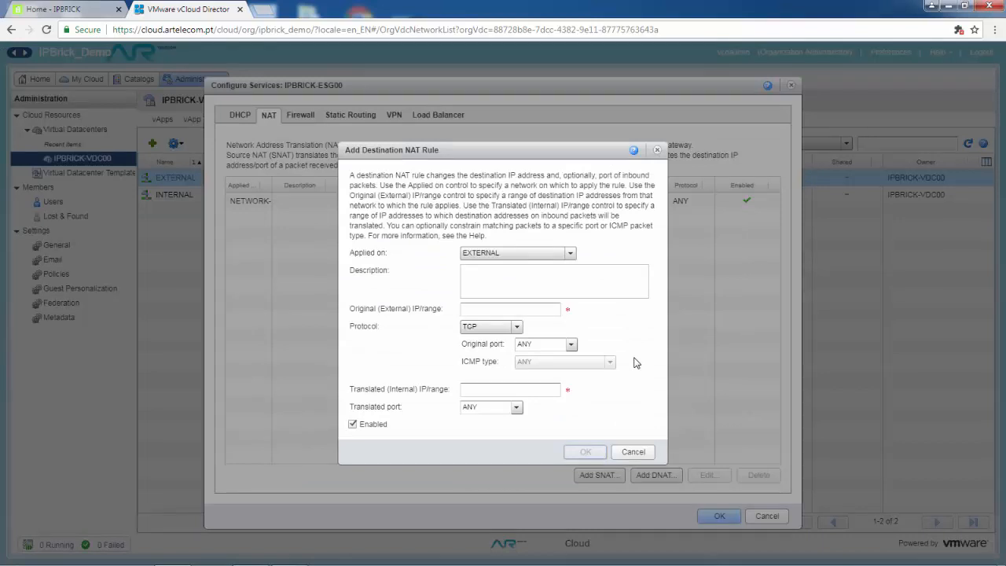
pyautogui.click(569, 253)
pyautogui.click(518, 290)
pyautogui.click(542, 309)
pyautogui.write('213')
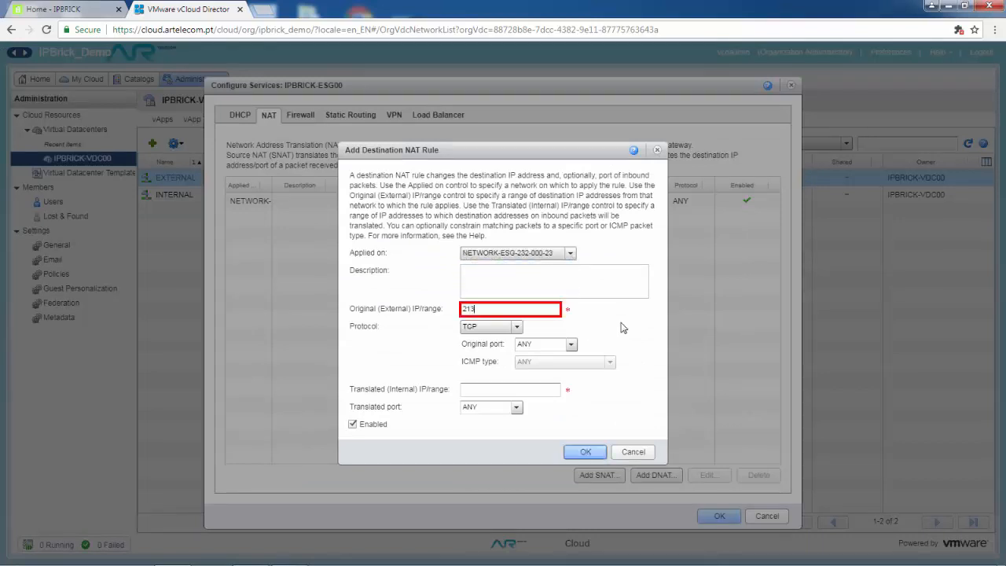
pyautogui.write('.63.232.95')
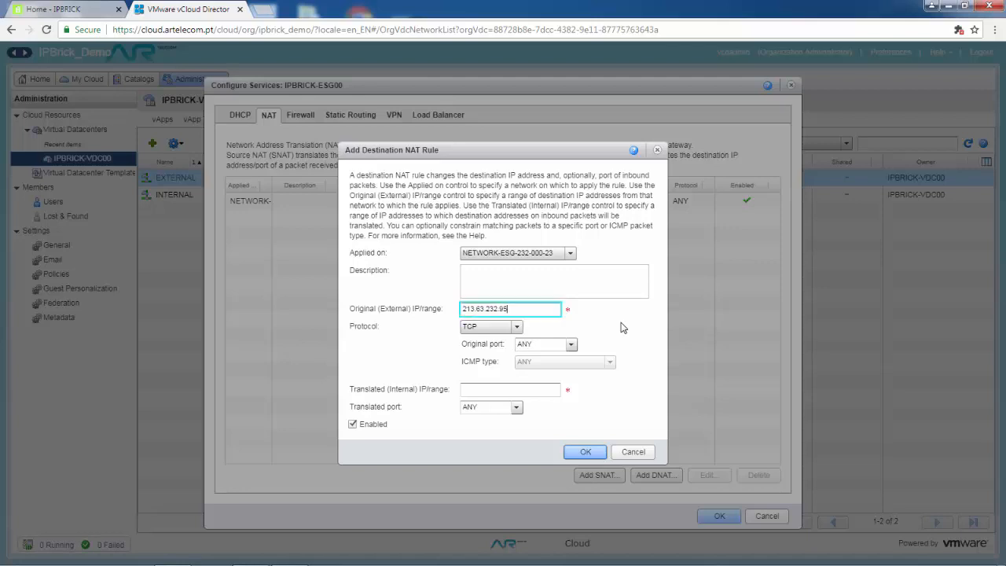
pyautogui.click(518, 326)
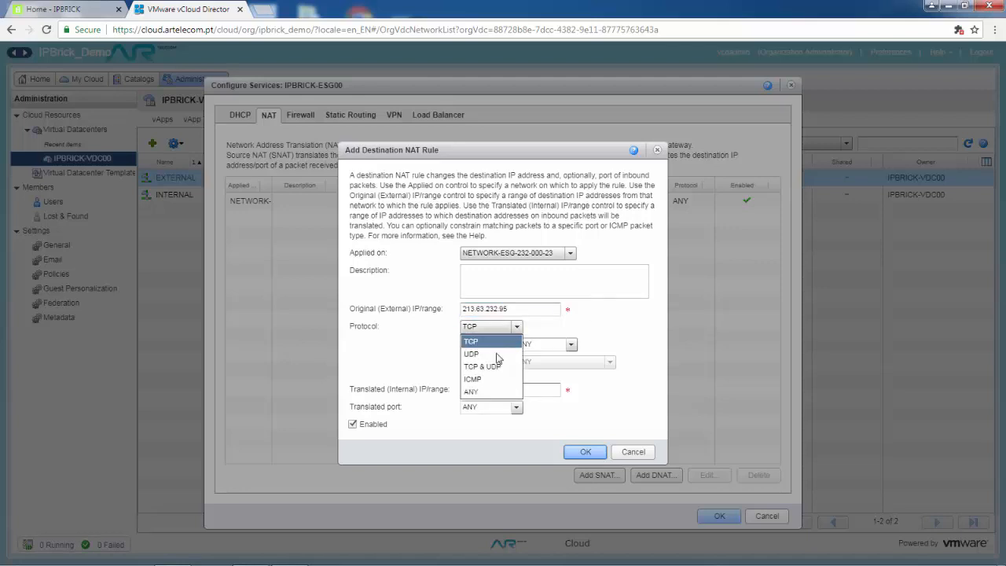
pyautogui.click(472, 390)
pyautogui.click(542, 389)
pyautogui.write('19')
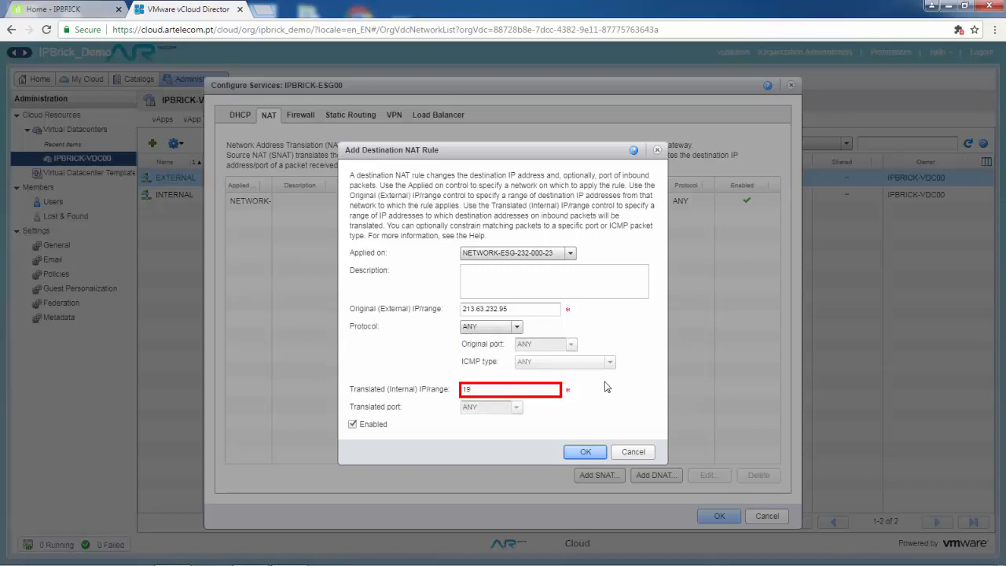
pyautogui.write('2.168.200.1')
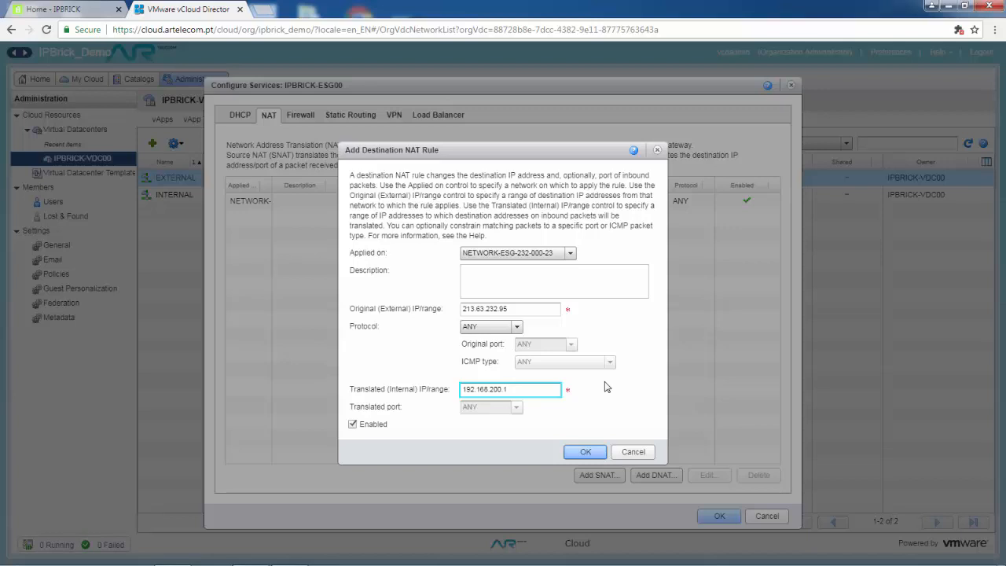
pyautogui.click(584, 453)
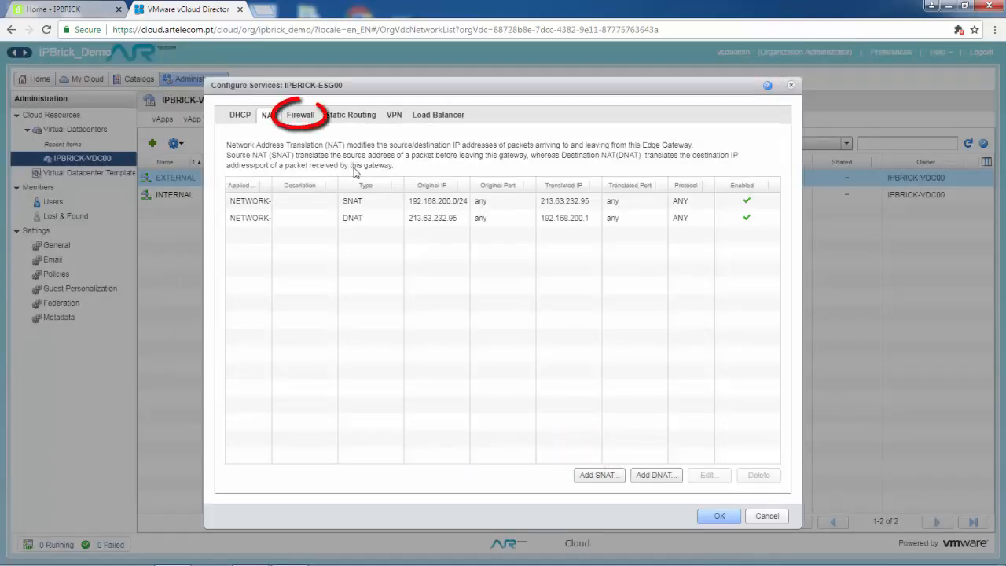
# Add firewall rule OUT with source 192.168.200.0/24, destination any and protocol ANY.
pyautogui.click(300, 118)
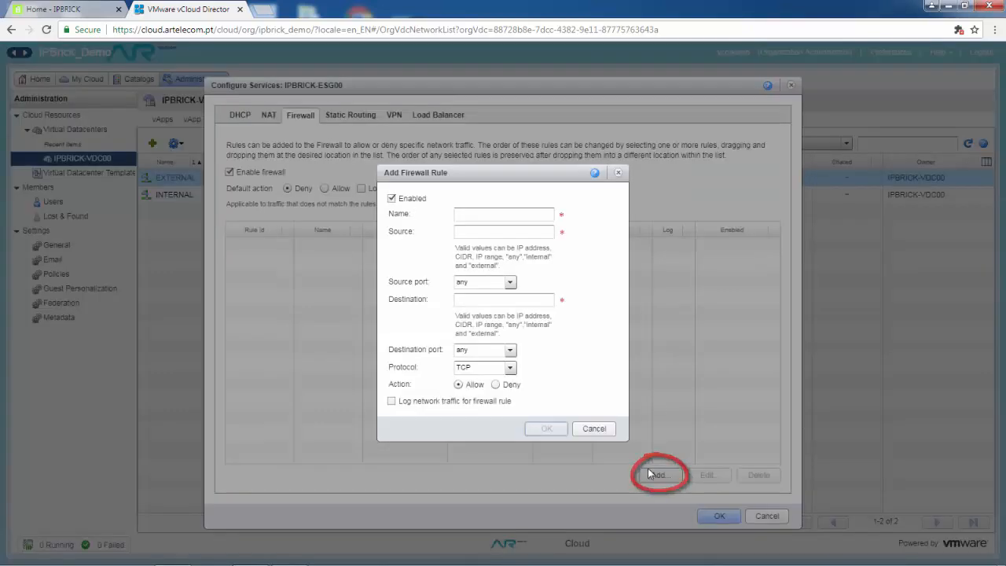
pyautogui.click(654, 474)
pyautogui.click(495, 215)
pyautogui.write('OUT')
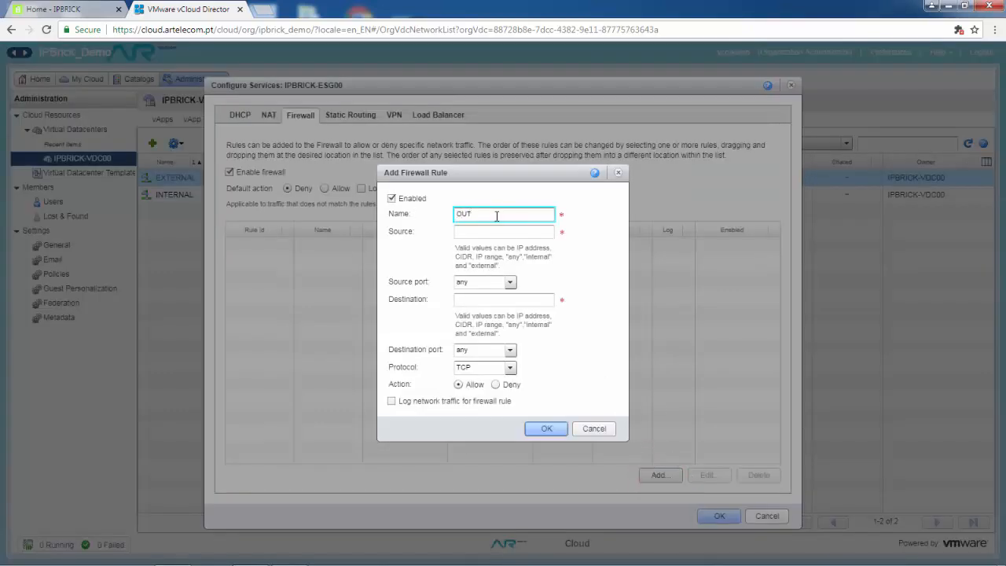
pyautogui.press('Tab')
pyautogui.write('192.')
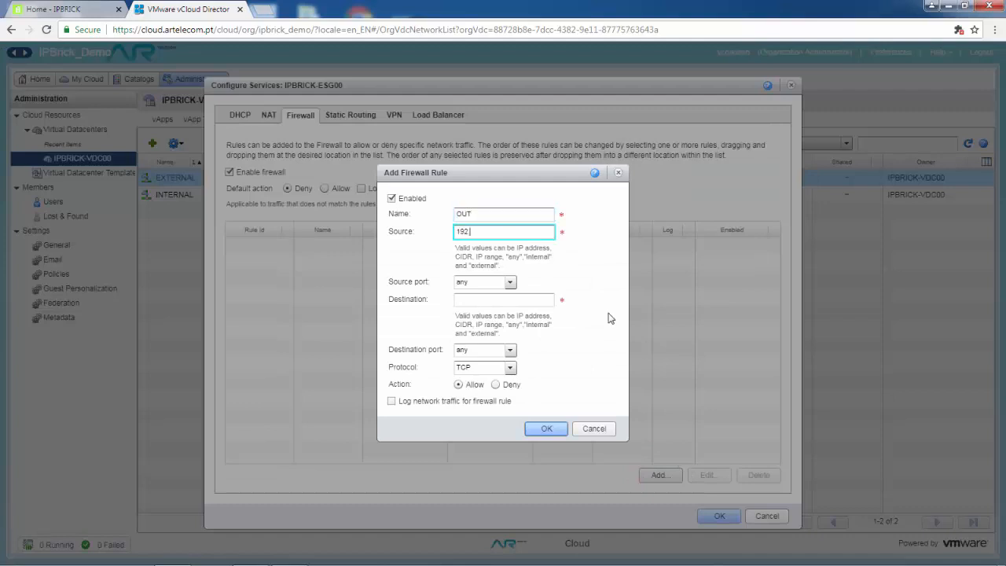
pyautogui.write('168.200.0')
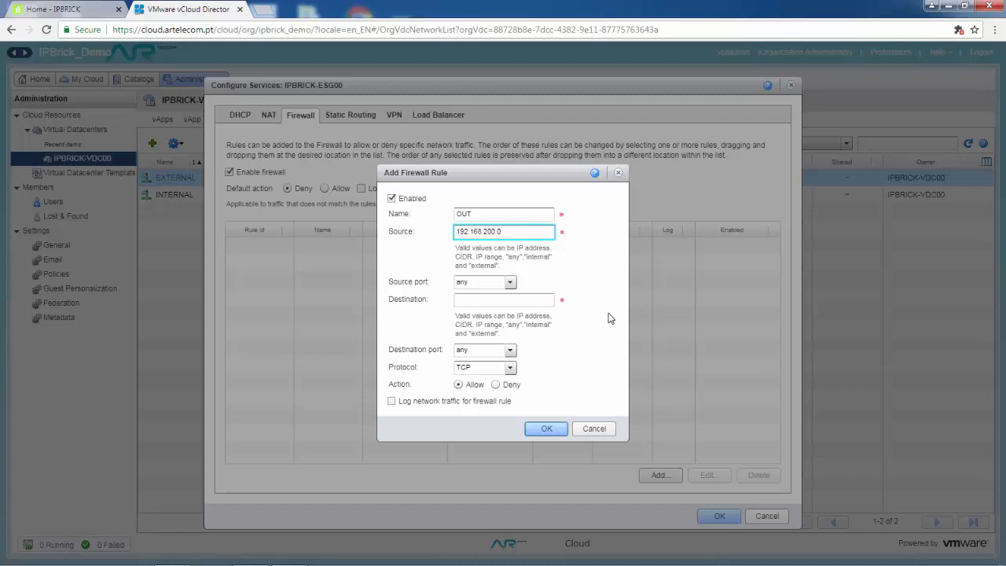
pyautogui.write('/24')
pyautogui.click(551, 300)
pyautogui.write('any')
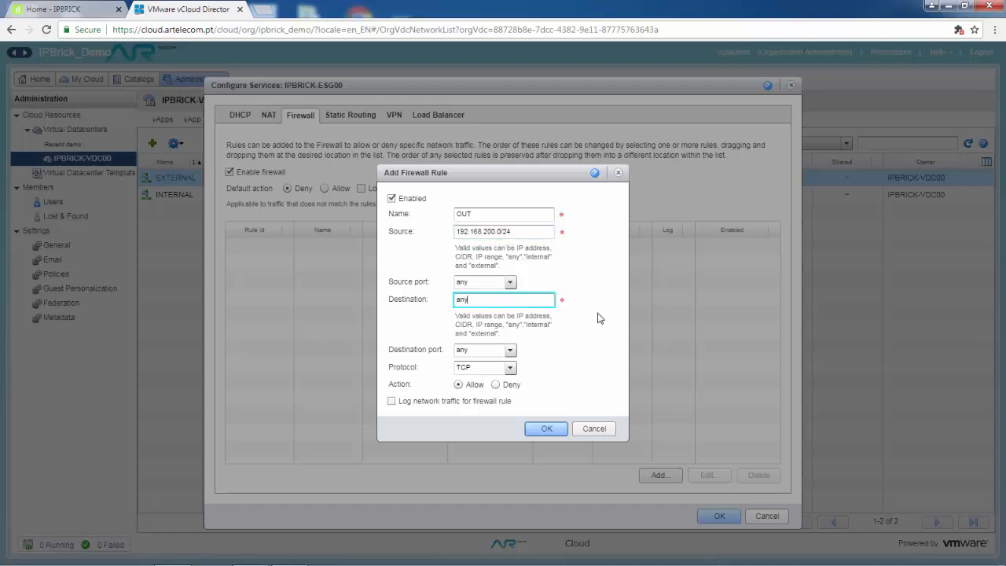
pyautogui.click(509, 367)
pyautogui.click(471, 398)
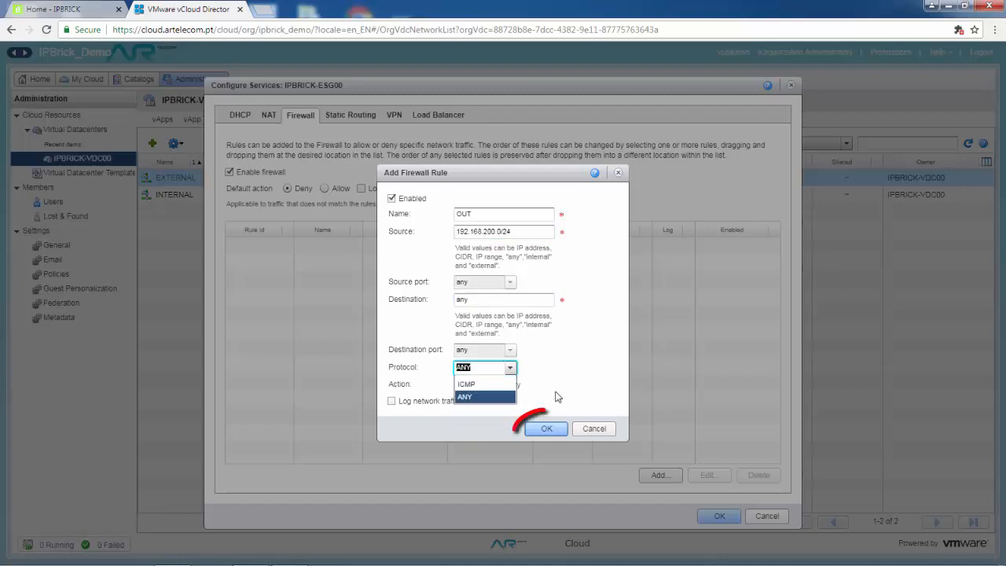
pyautogui.click(547, 428)
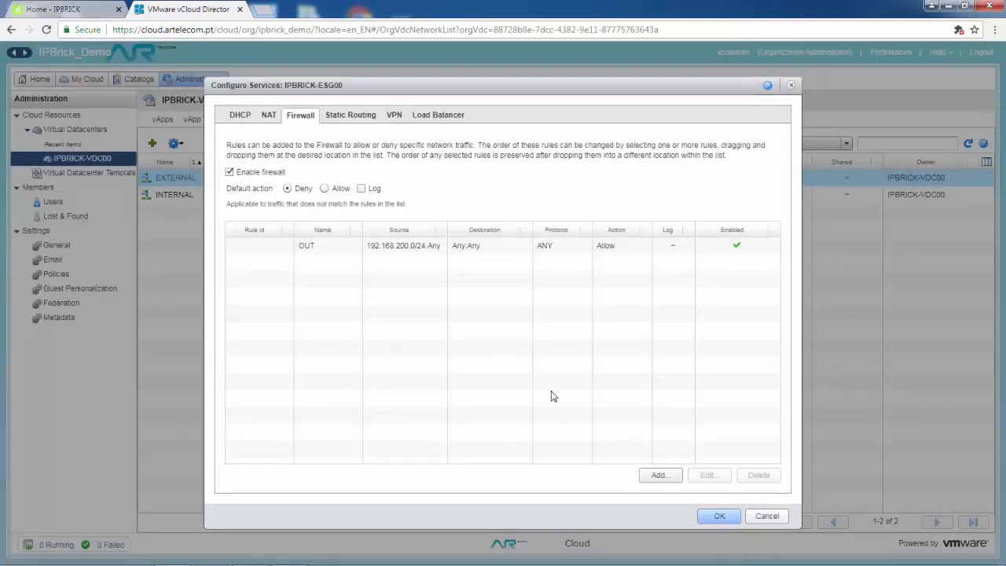
# Add firewall rule IN allowing any source to 213.63.232.95 over protocol ANY, and save the firewall configuration.
pyautogui.click(660, 475)
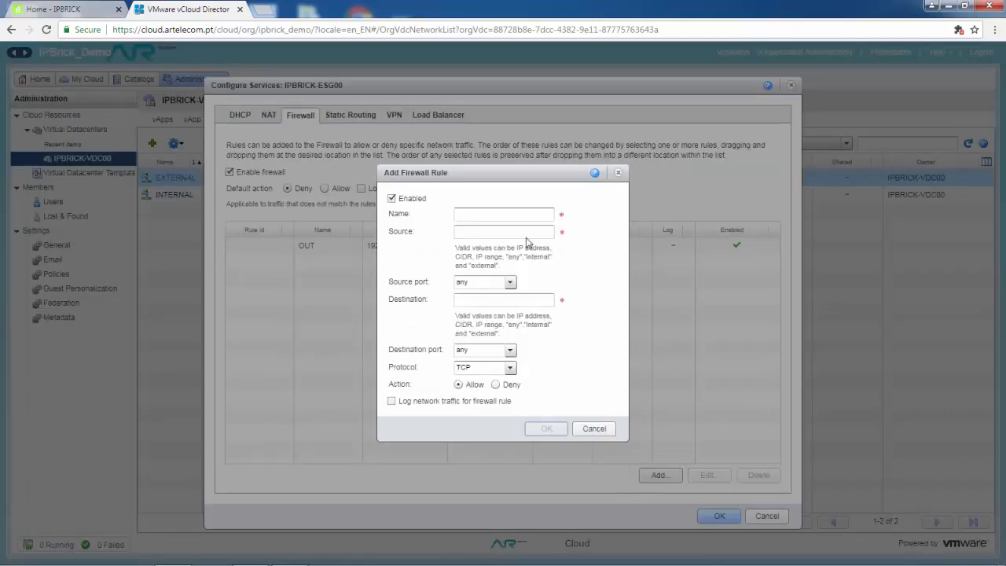
pyautogui.write('IN')
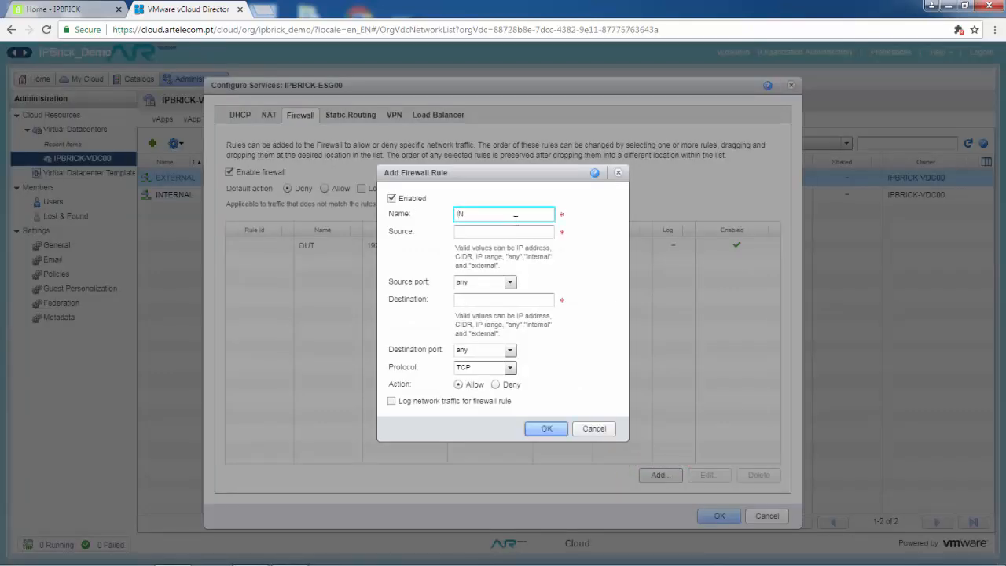
pyautogui.press('Tab')
pyautogui.write('any')
pyautogui.press('Tab')
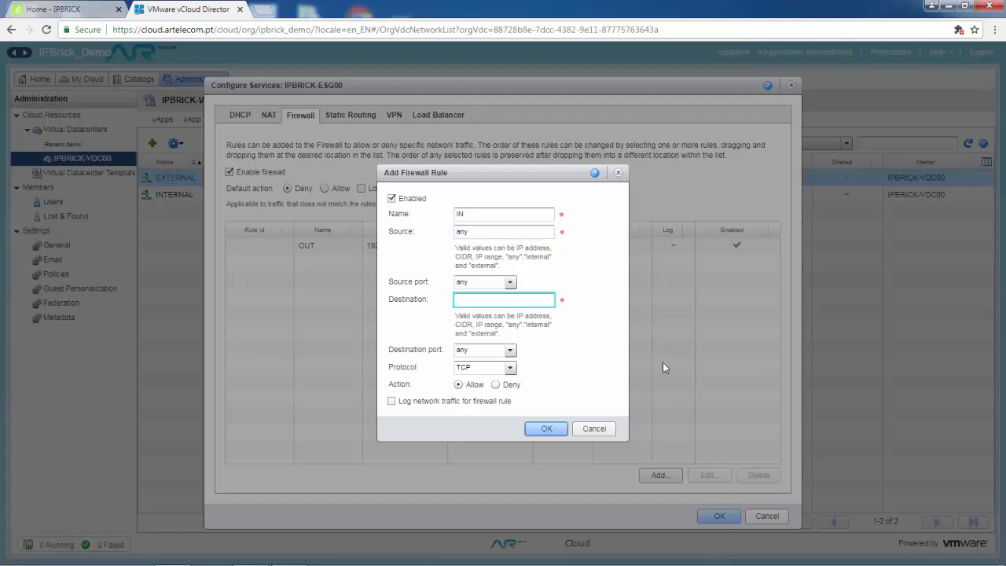
pyautogui.write('213.63.232.95')
pyautogui.click(510, 368)
pyautogui.click(510, 369)
pyautogui.click(471, 432)
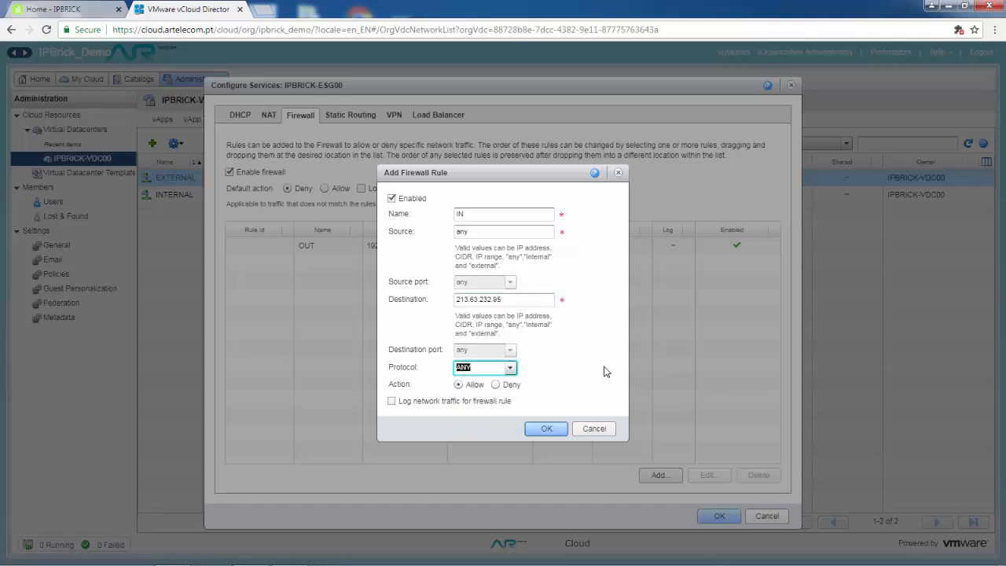
pyautogui.click(546, 428)
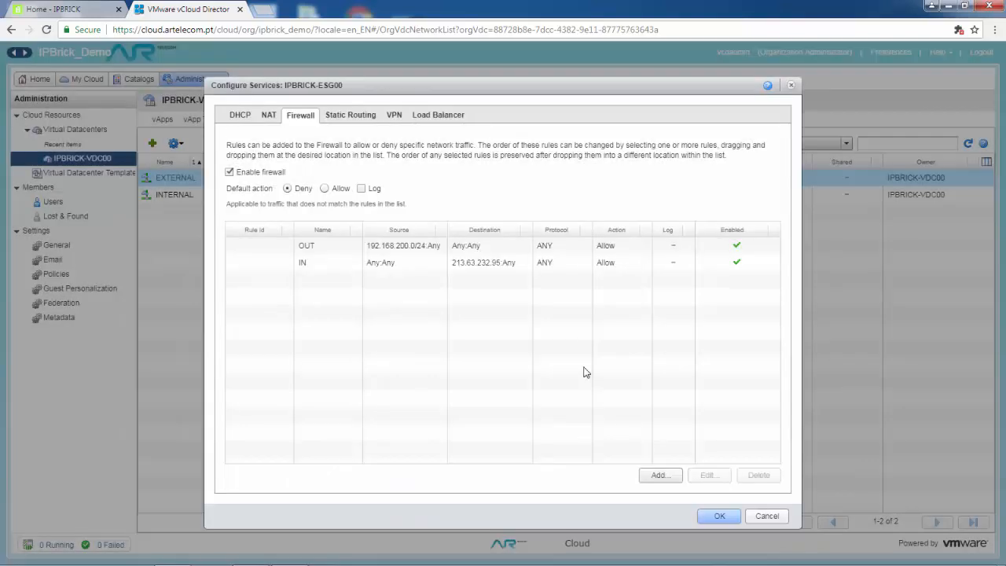
pyautogui.click(717, 516)
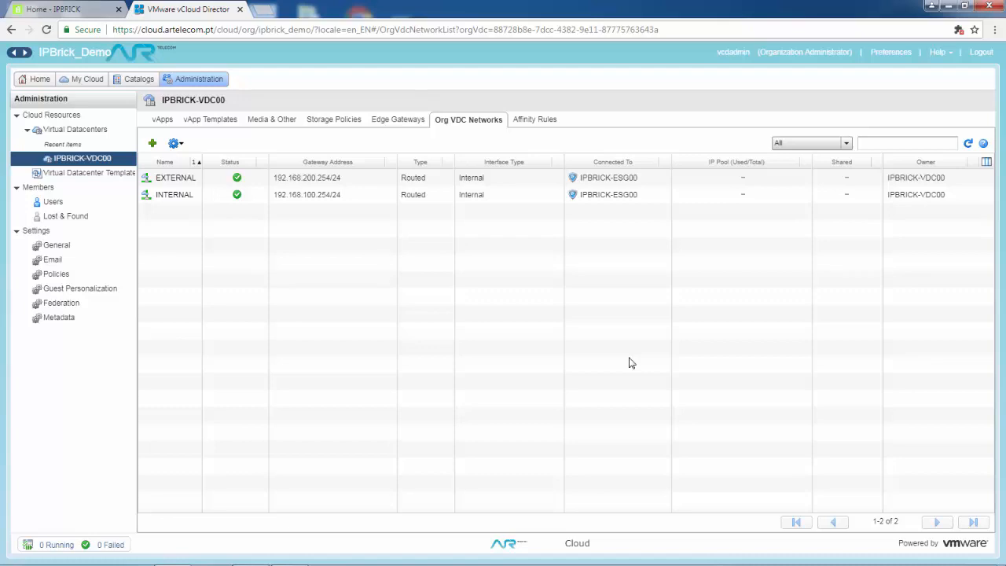
# Build an empty vApp named vApp_IPBRICK from the vApps list and open its details page.
pyautogui.click(86, 79)
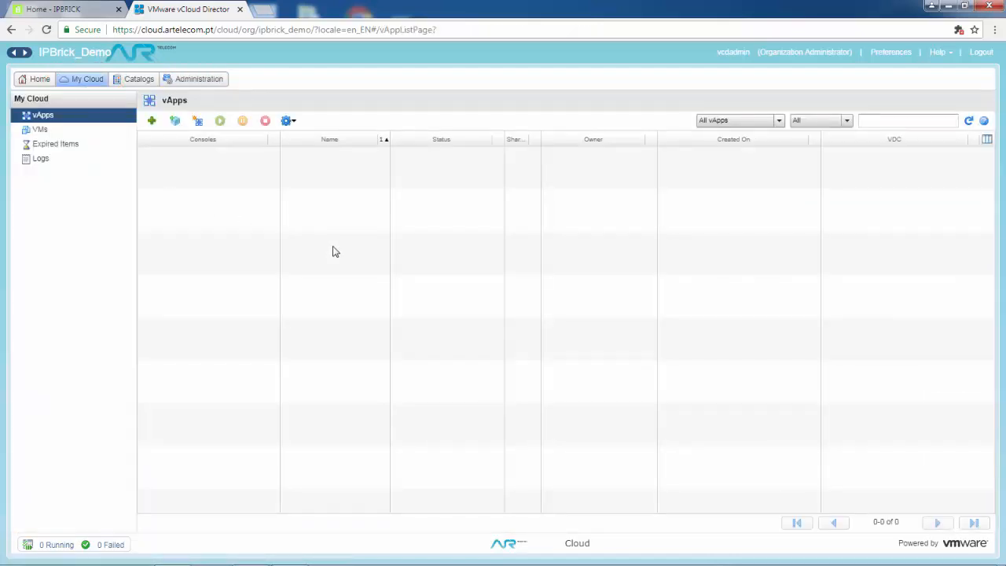
pyautogui.click(198, 120)
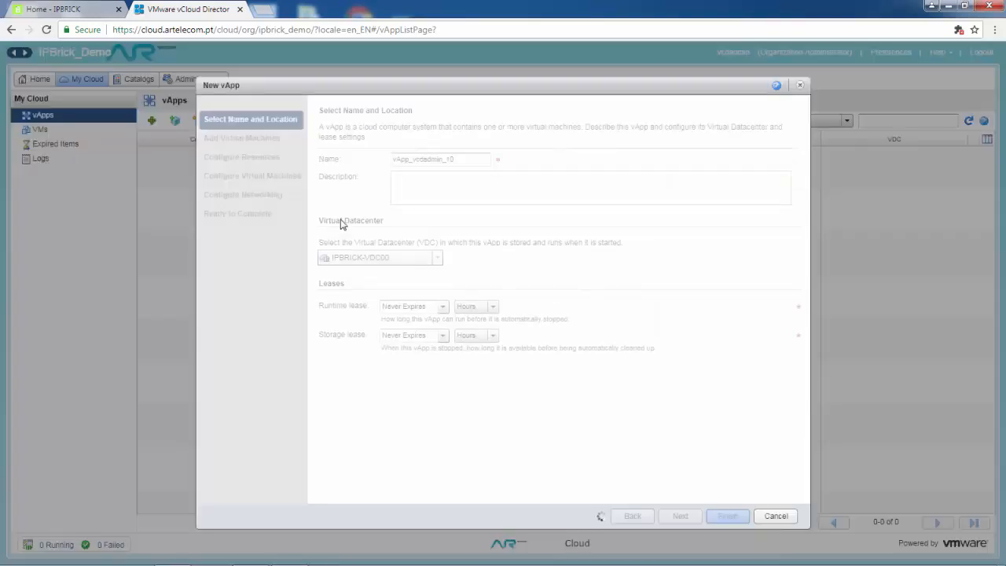
pyautogui.press('End')
pyautogui.press('BackSpace')
pyautogui.press('BackSpace')
pyautogui.press('BackSpace')
pyautogui.press('BackSpace')
pyautogui.press('BackSpace')
pyautogui.press('BackSpace')
pyautogui.press('BackSpace')
pyautogui.press('BackSpace')
pyautogui.press('BackSpace')
pyautogui.press('BackSpace')
pyautogui.press('BackSpace')
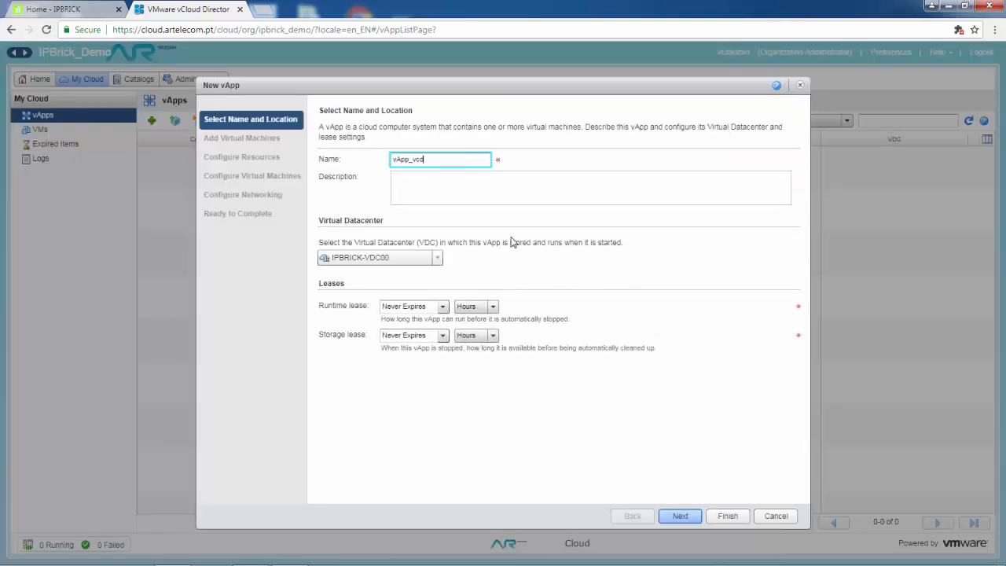
pyautogui.write('IPBRICK')
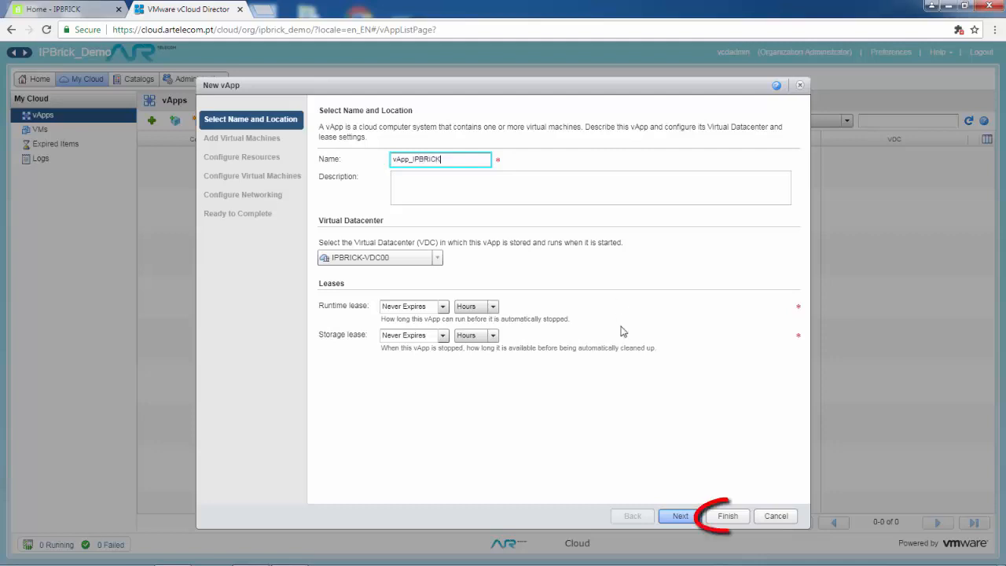
pyautogui.click(723, 517)
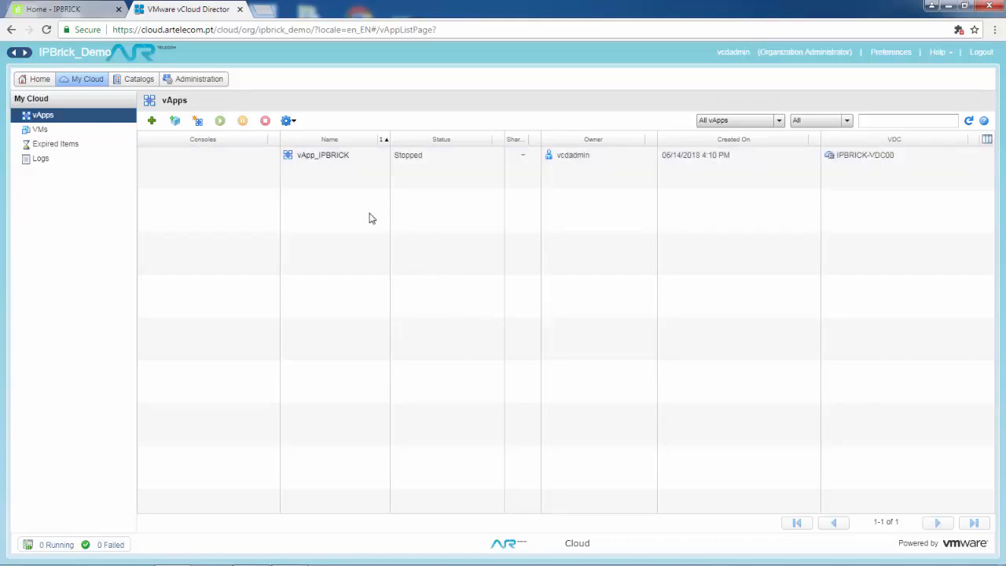
pyautogui.click(321, 161)
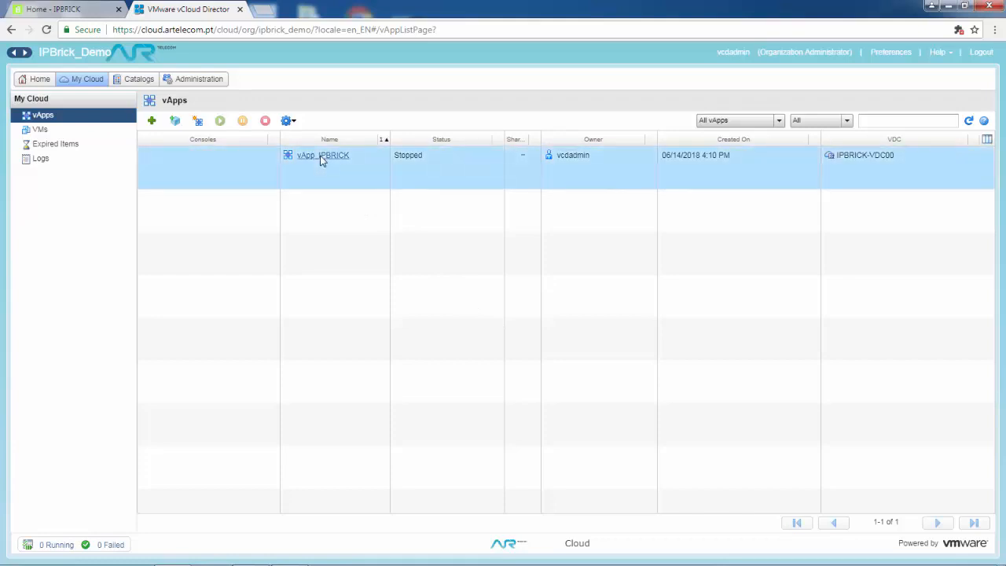
pyautogui.click(322, 157)
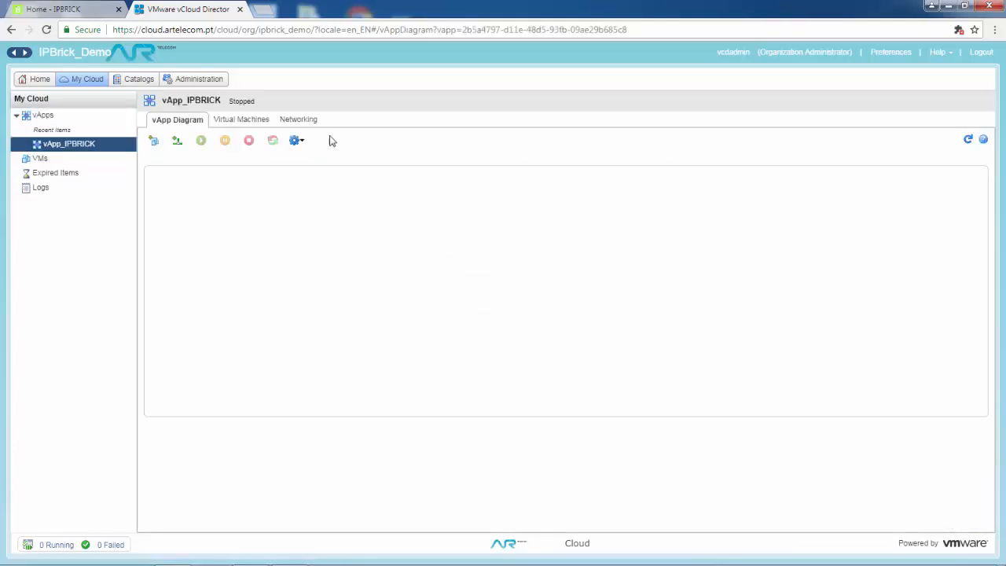
# Connect the EXTERNAL organization VDC network to vApp_IPBRICK.
pyautogui.click(307, 123)
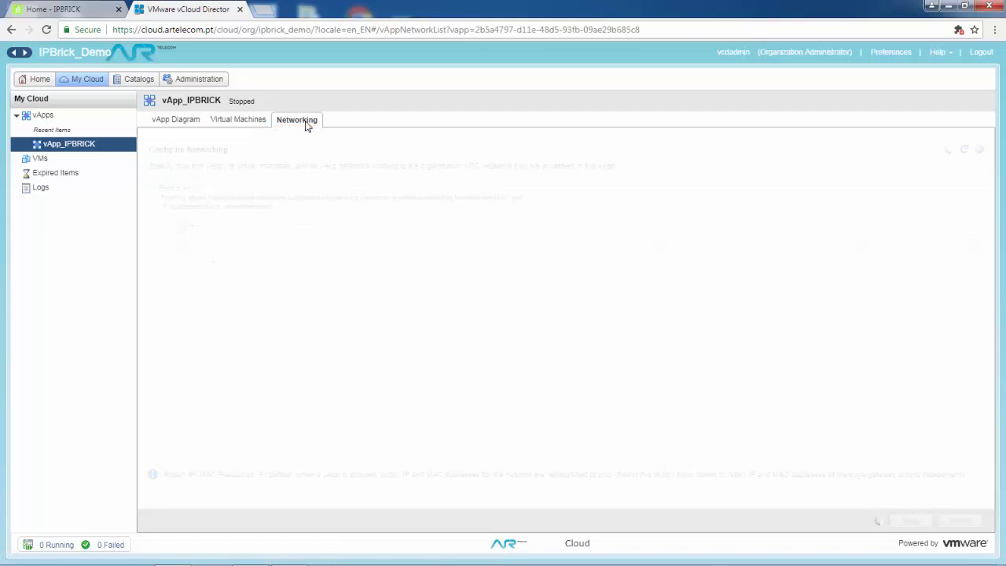
pyautogui.click(162, 226)
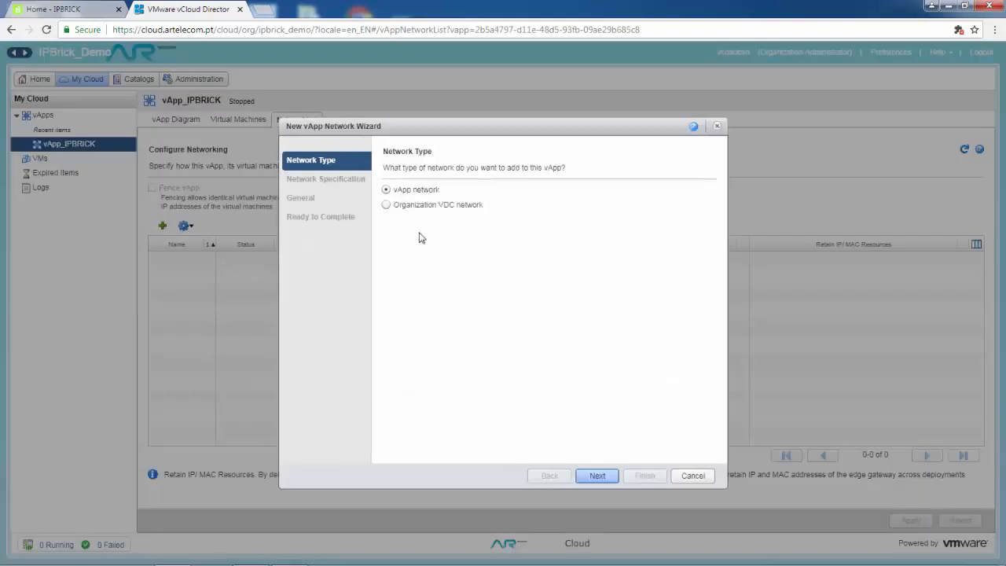
pyautogui.click(386, 205)
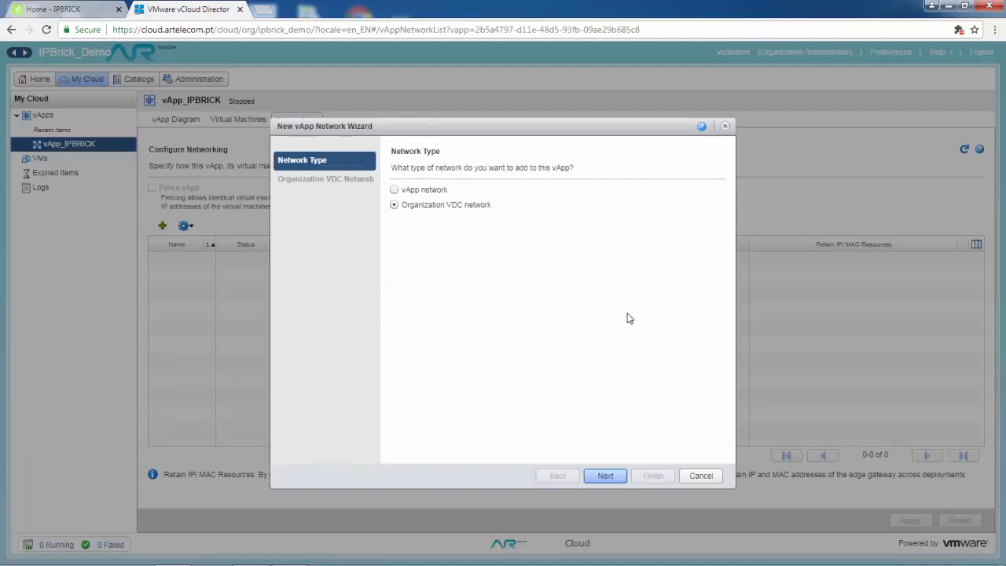
pyautogui.click(617, 476)
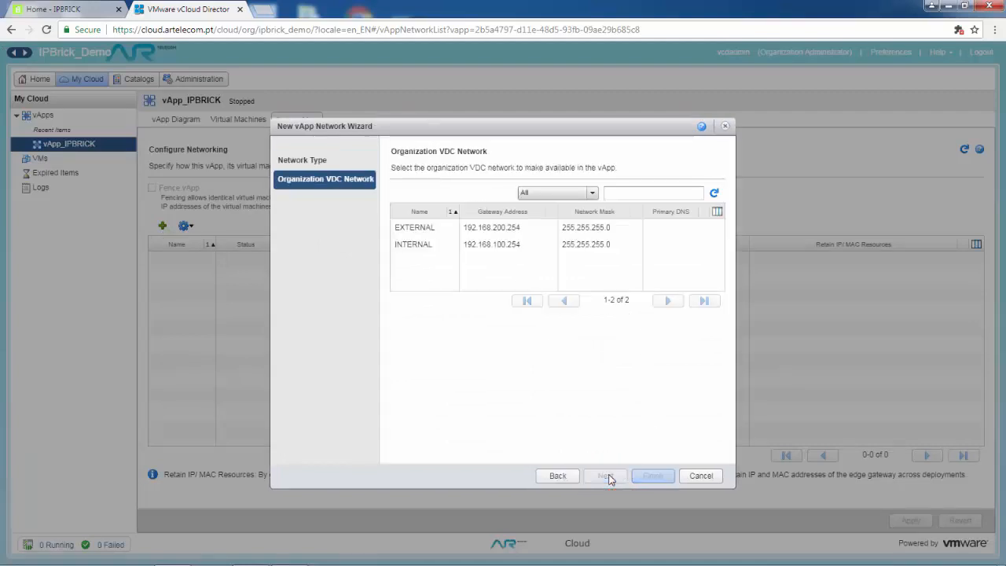
pyautogui.click(426, 228)
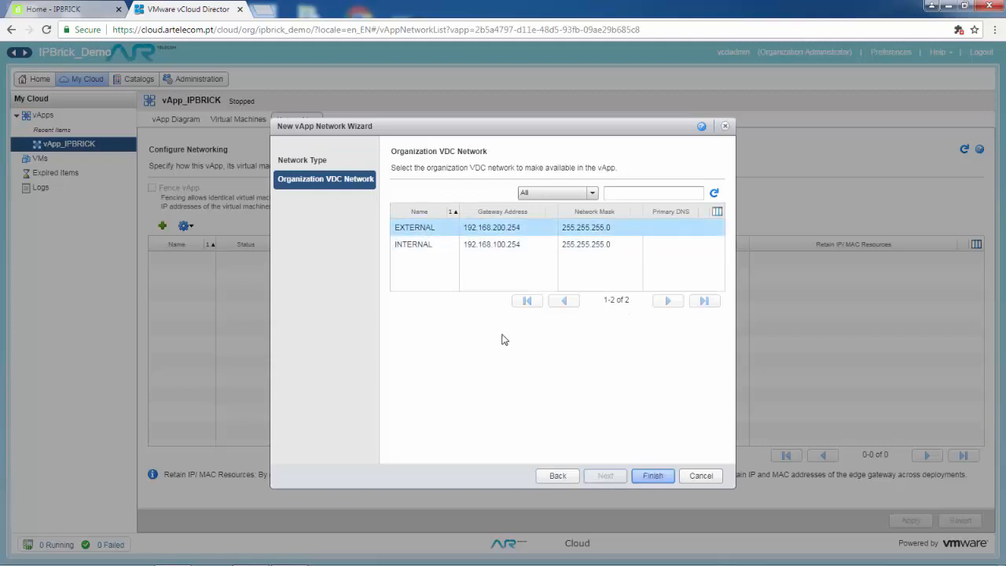
pyautogui.click(654, 476)
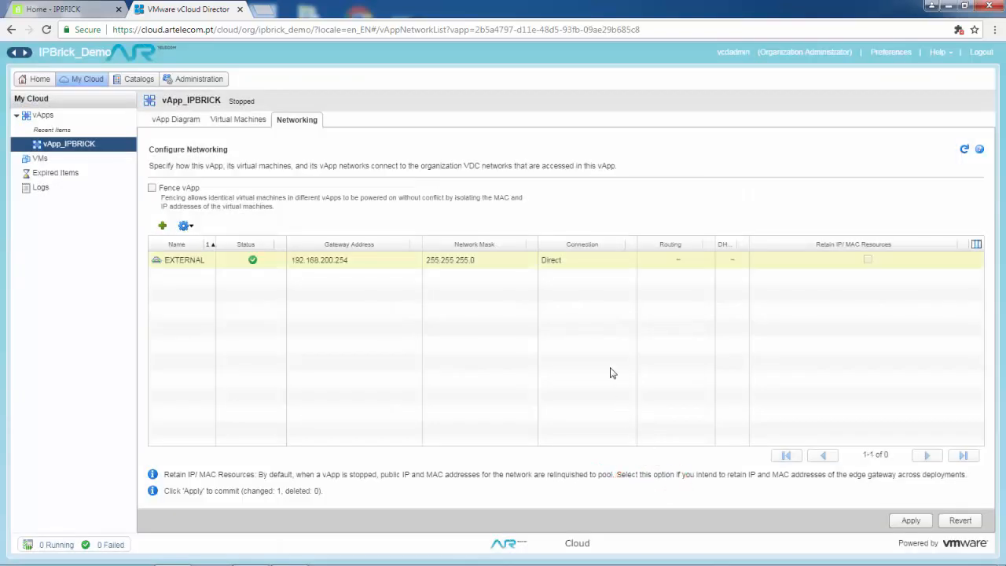
# Connect the INTERNAL organization VDC network as well and apply the vApp network changes.
pyautogui.click(162, 226)
pyautogui.click(394, 204)
pyautogui.click(603, 475)
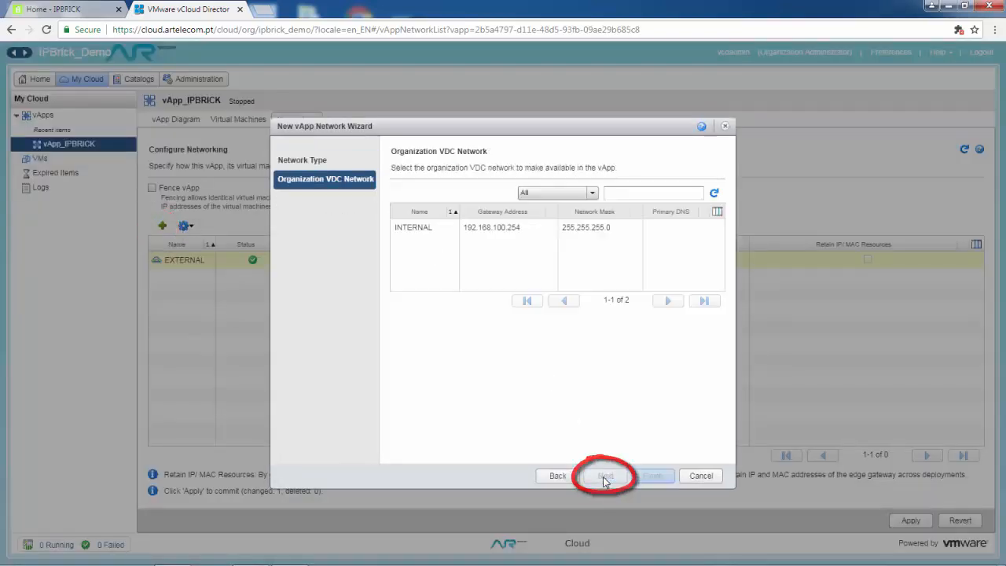
pyautogui.click(417, 227)
pyautogui.click(653, 476)
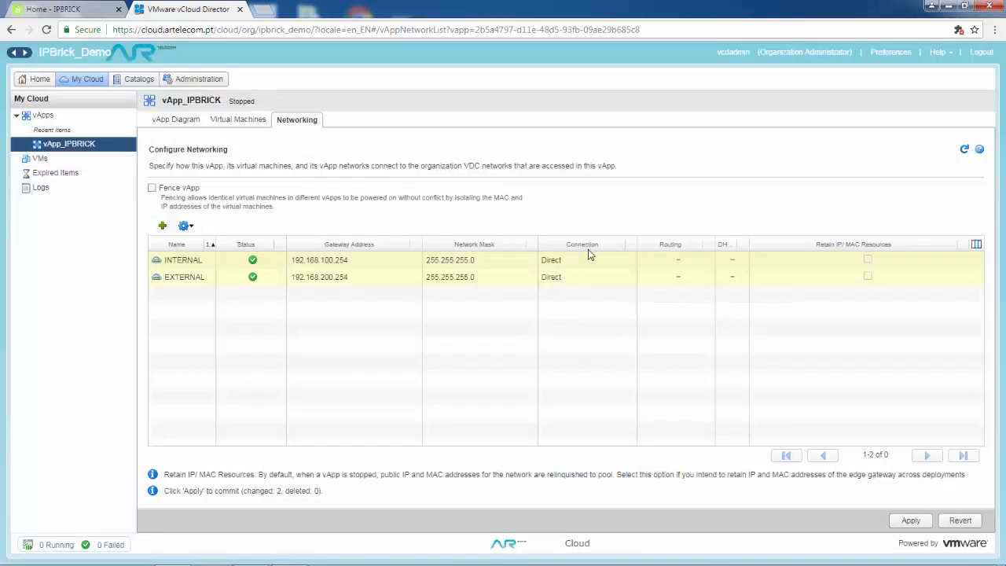
pyautogui.click(911, 520)
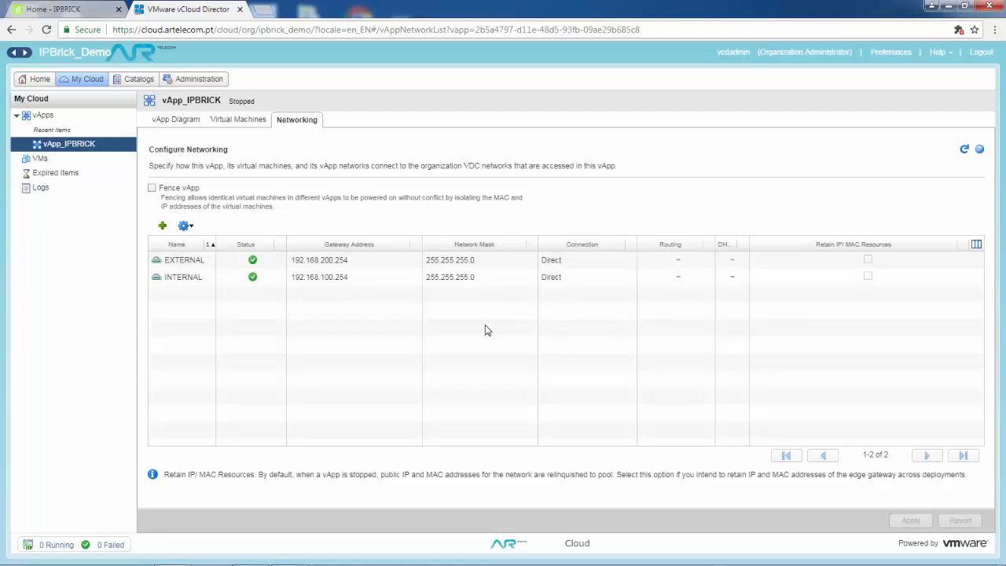
pyautogui.click(182, 123)
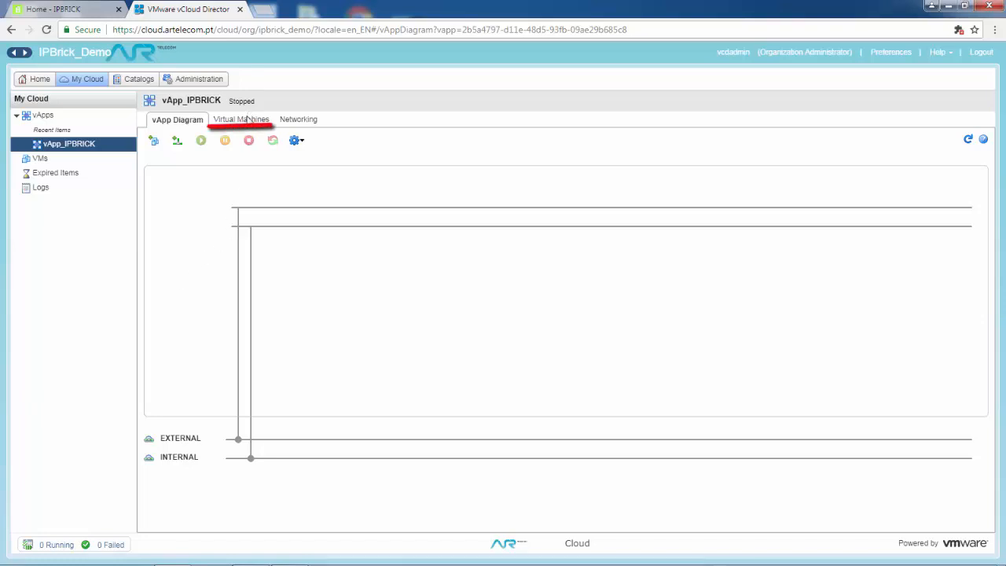
# Pick the IPBRICK.OS template from the public catalogs as a new virtual machine.
pyautogui.click(247, 120)
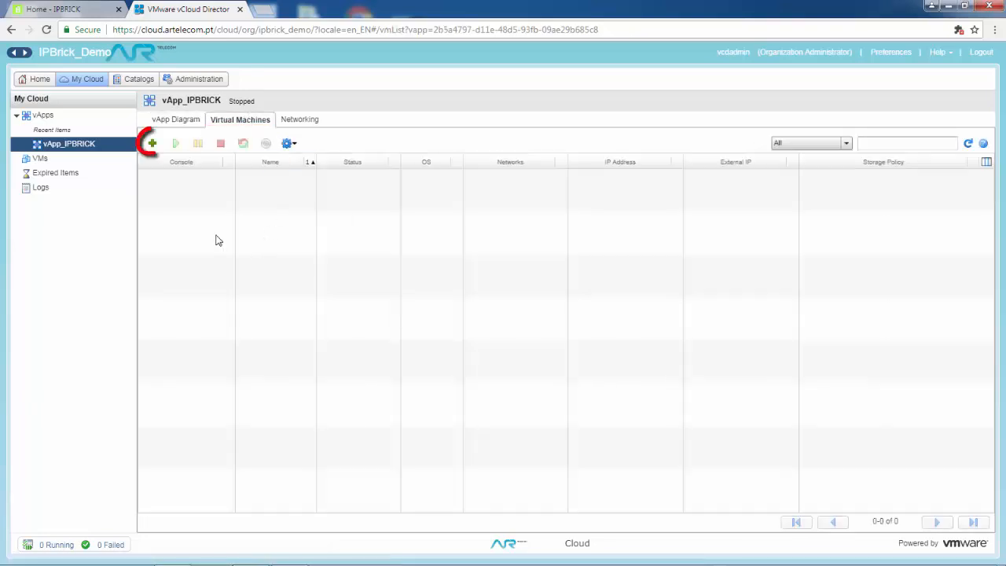
pyautogui.click(152, 146)
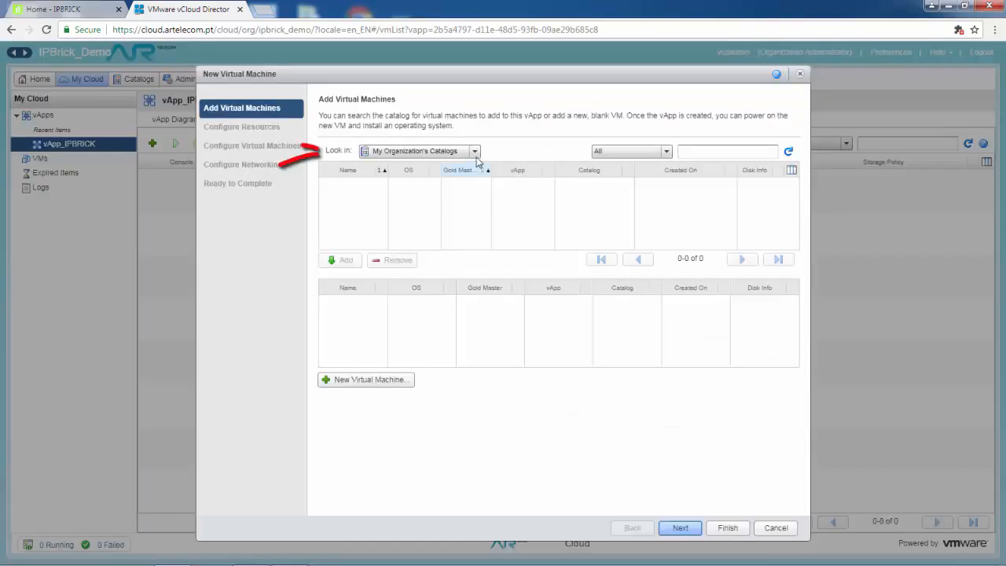
pyautogui.click(476, 154)
pyautogui.click(468, 179)
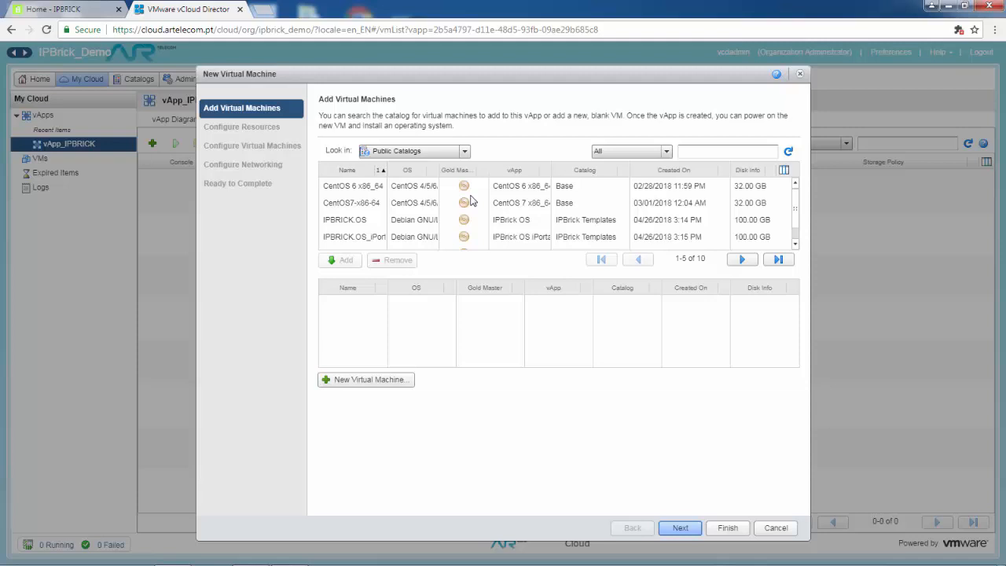
pyautogui.click(353, 220)
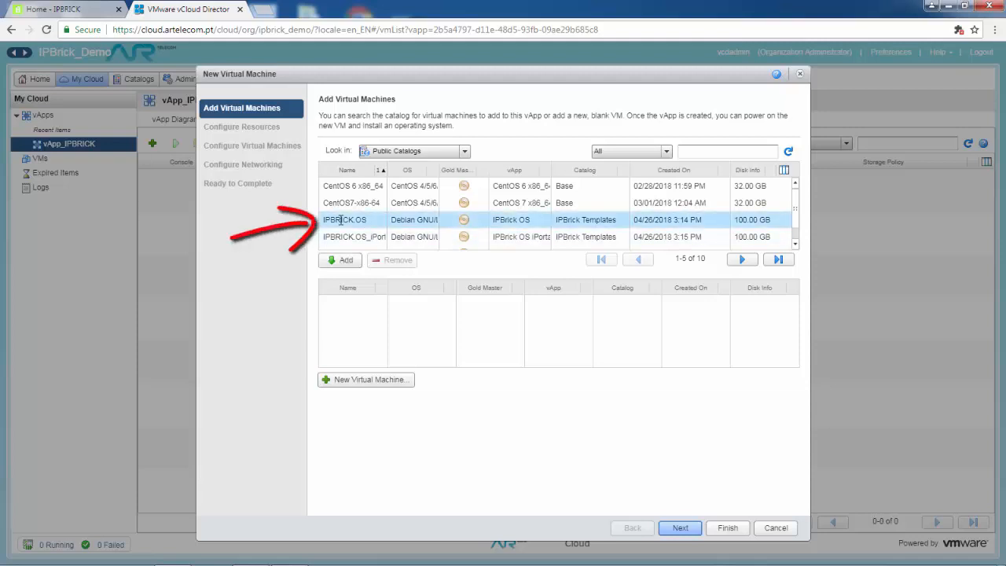
pyautogui.click(340, 260)
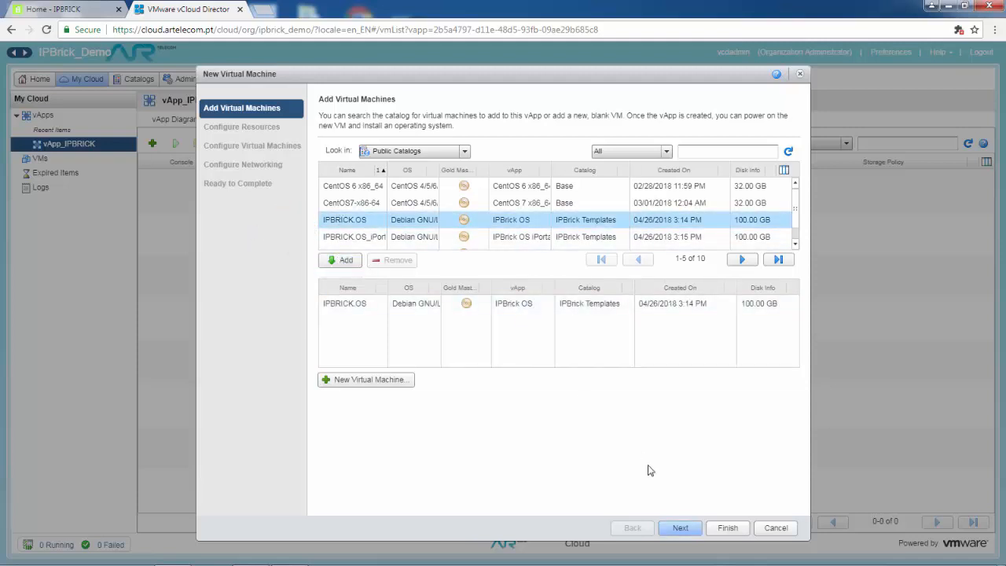
# Keep the default storage, name and network settings and finish adding the IPBRICK.OS machine.
pyautogui.click(679, 528)
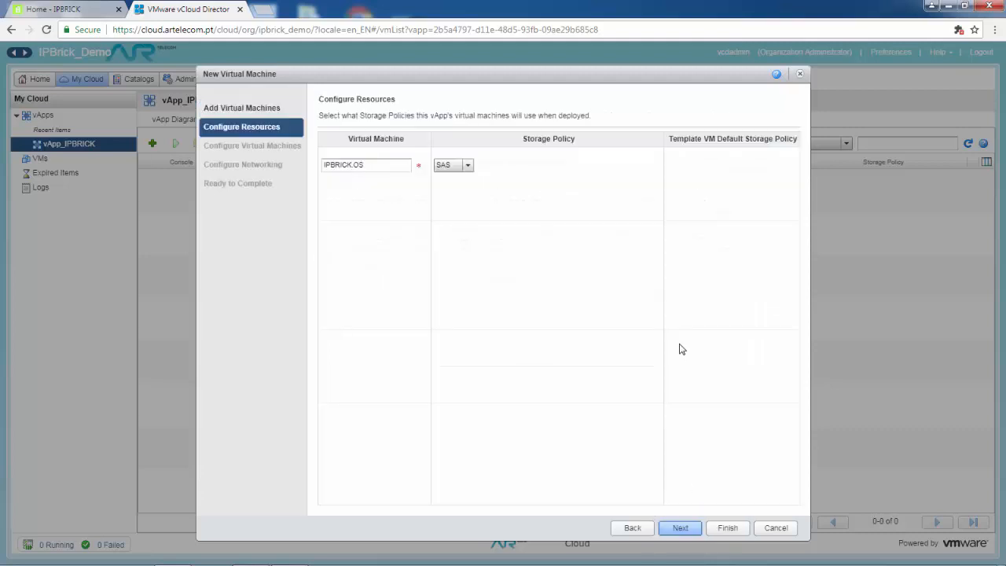
pyautogui.click(680, 528)
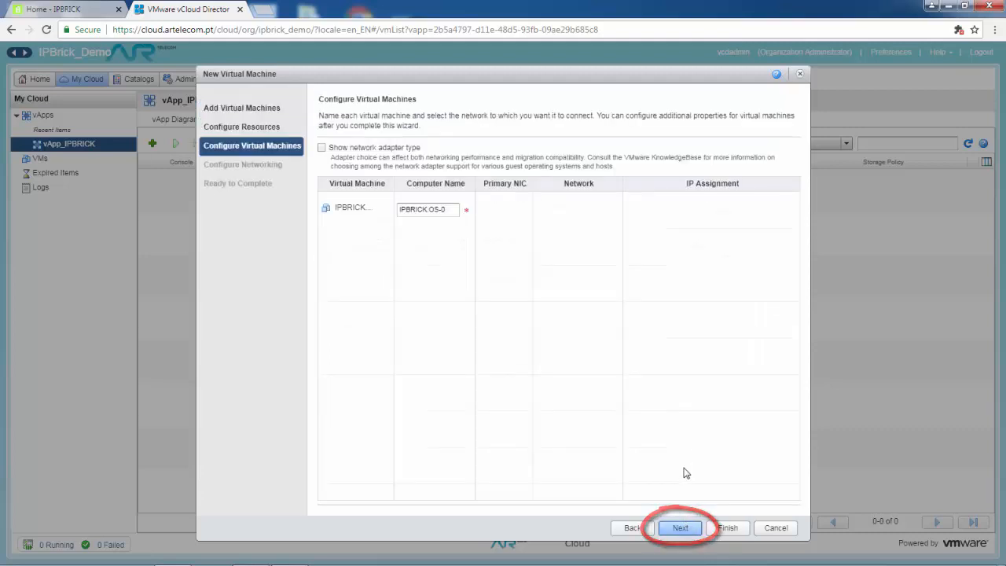
pyautogui.click(680, 528)
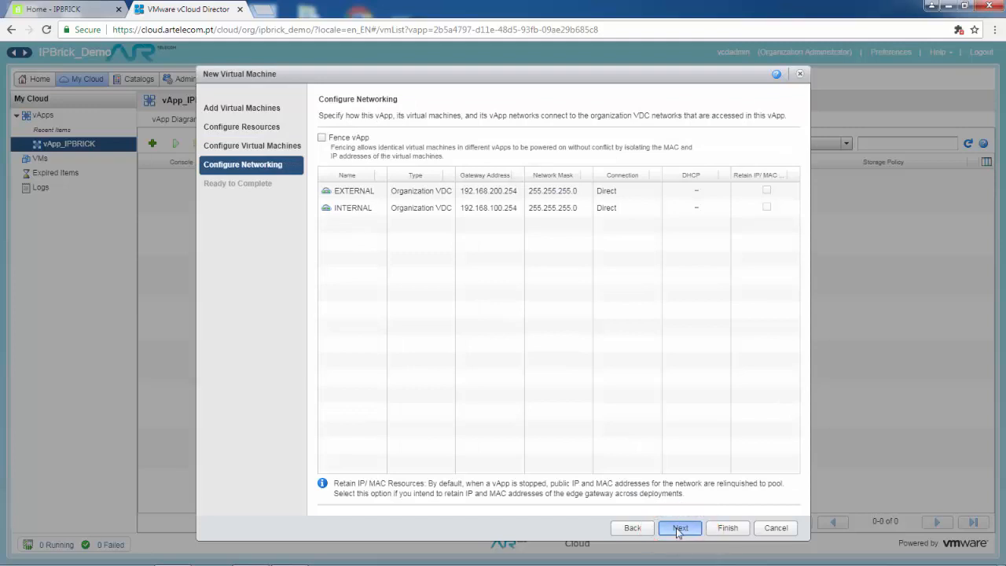
pyautogui.click(680, 528)
pyautogui.click(728, 527)
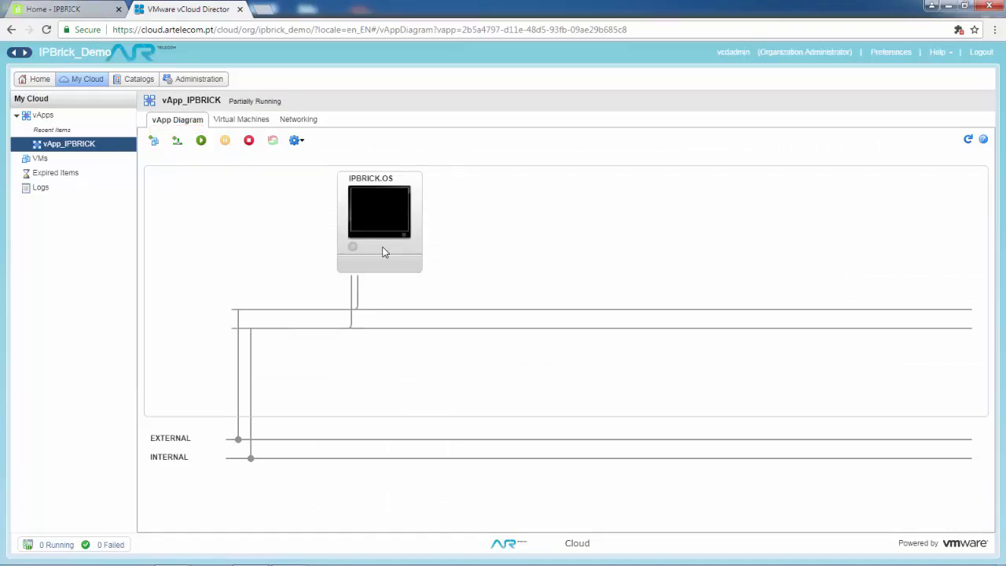
# Add two network adapters in the IPBRICK.OS hardware properties.
pyautogui.rightClick(384, 252)
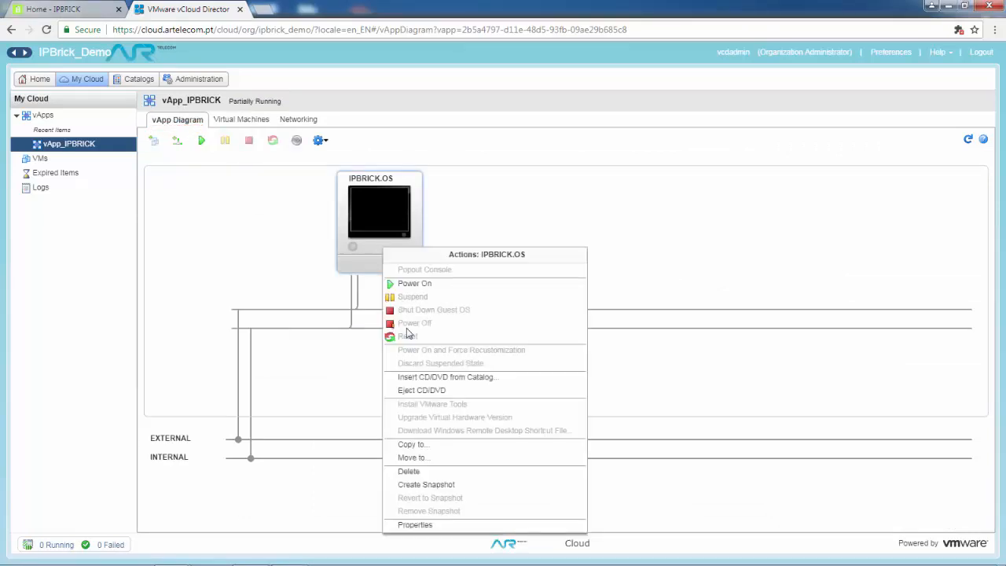
pyautogui.click(433, 524)
pyautogui.click(275, 118)
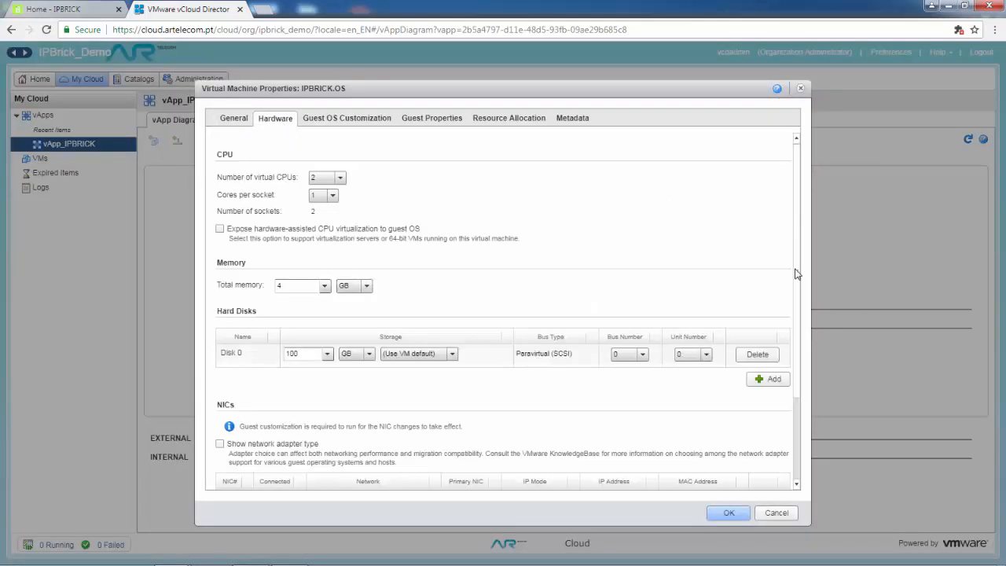
pyautogui.scroll(-3, 795, 273)
pyautogui.click(771, 385)
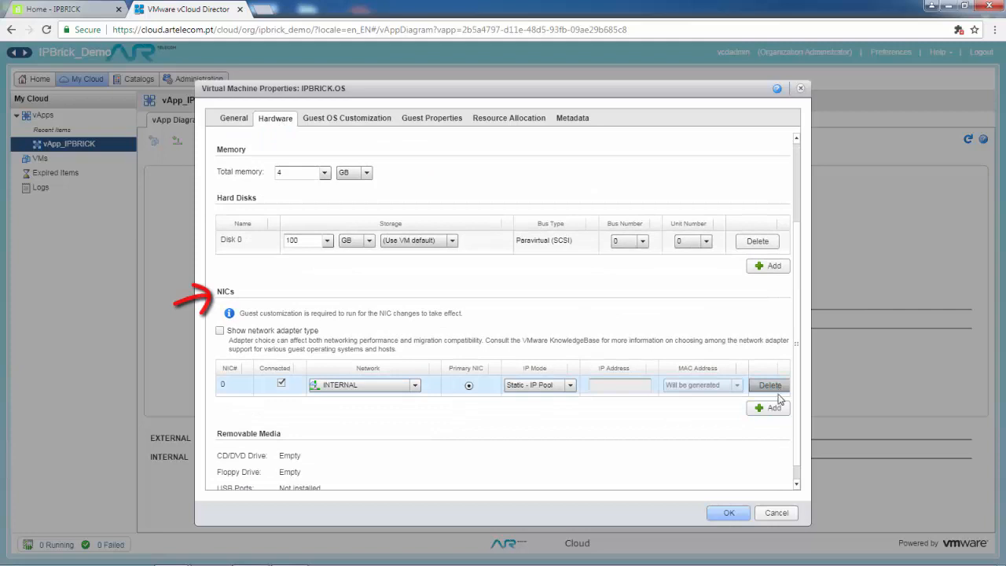
pyautogui.click(774, 407)
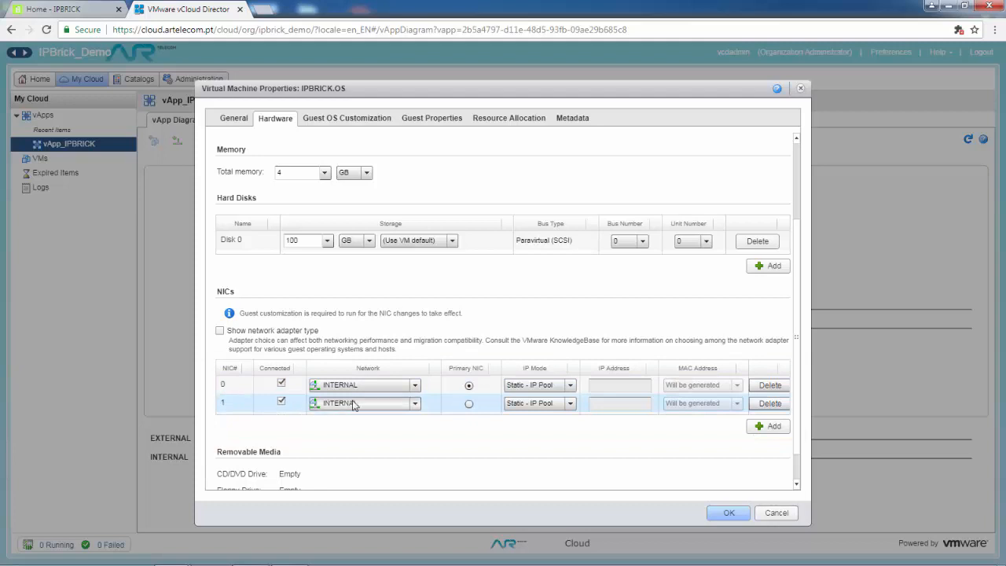
# Connect the second adapter to EXTERNAL as primary, set both adapters to DHCP, and save.
pyautogui.click(338, 404)
pyautogui.click(350, 433)
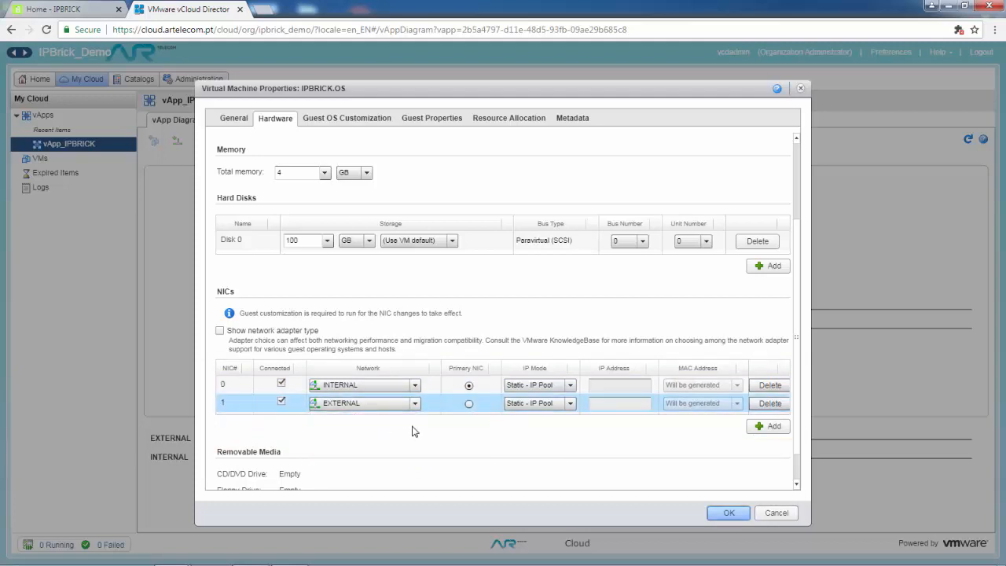
pyautogui.click(469, 404)
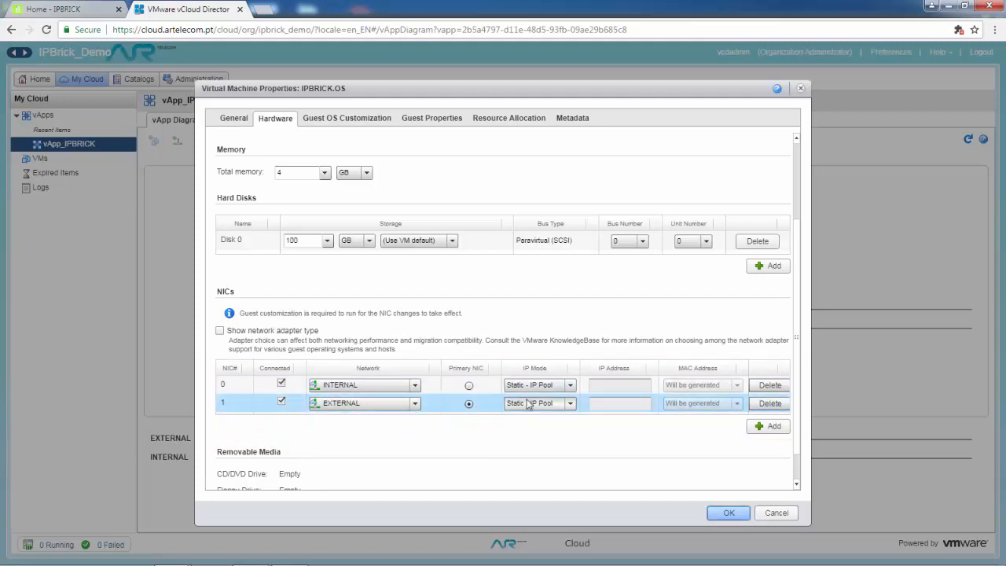
pyautogui.click(546, 385)
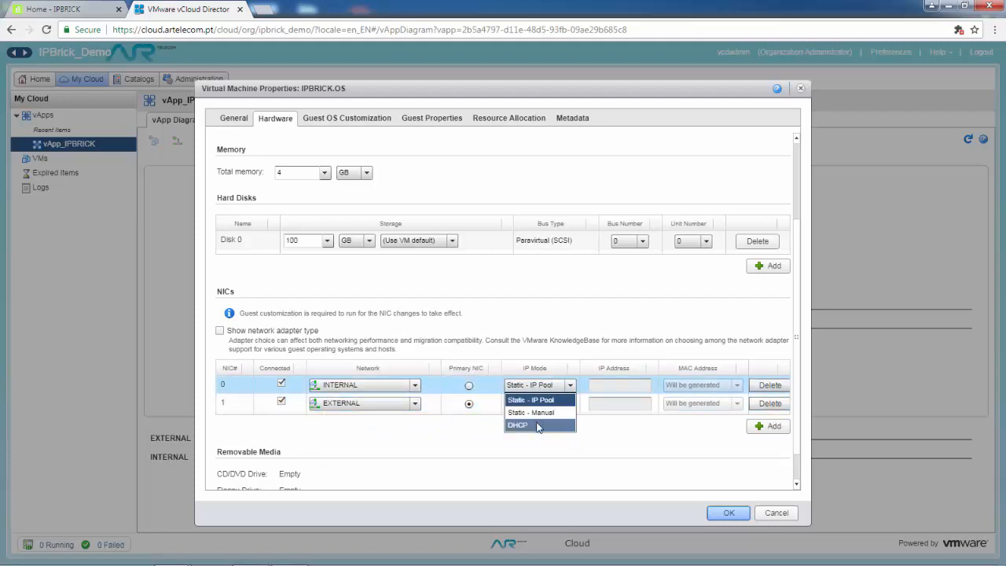
pyautogui.click(539, 421)
pyautogui.click(538, 404)
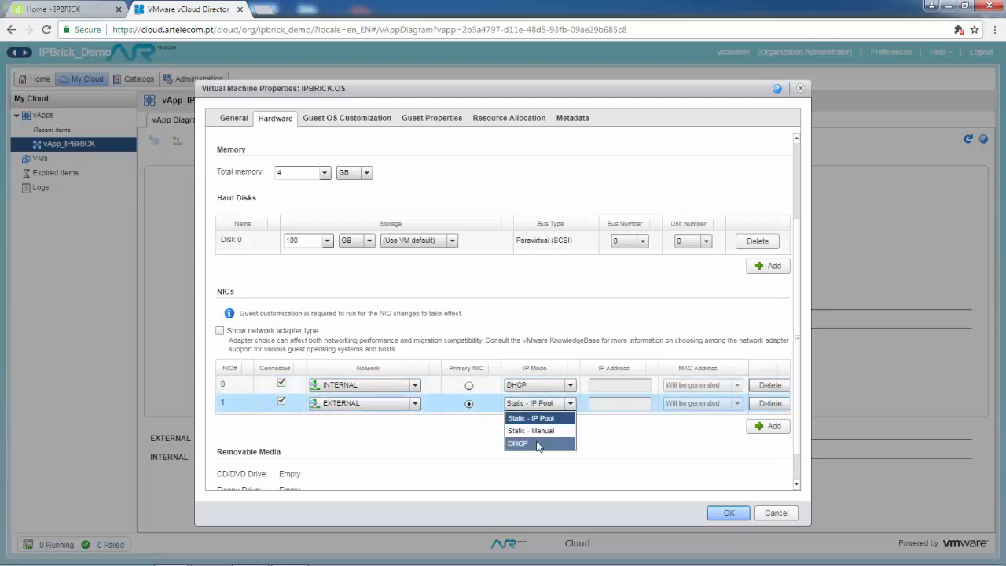
pyautogui.click(539, 443)
pyautogui.click(725, 512)
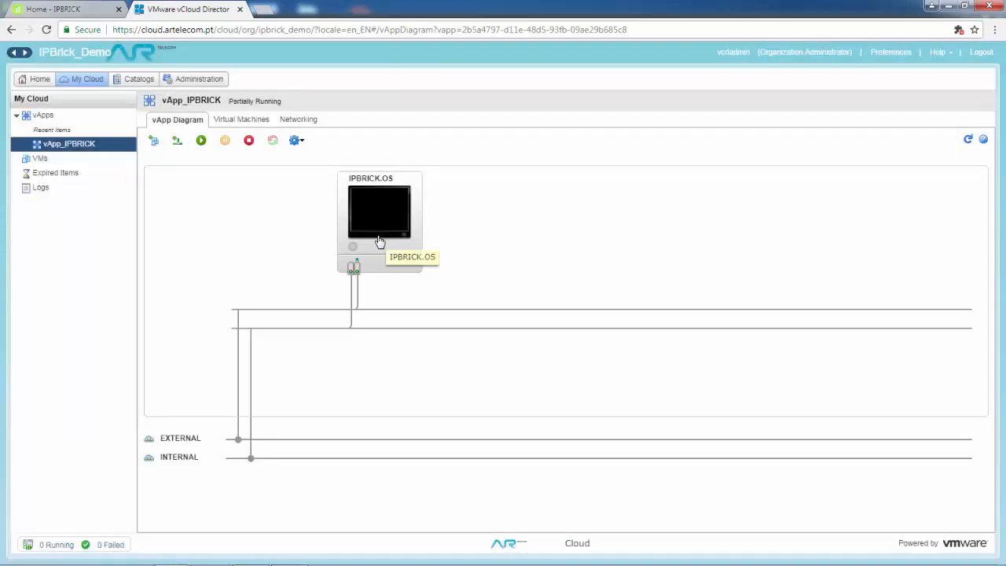
# Power on IPBRICK.OS and open its WebMKS console to watch the boot log.
pyautogui.rightClick(379, 239)
pyautogui.click(409, 272)
pyautogui.click(385, 238)
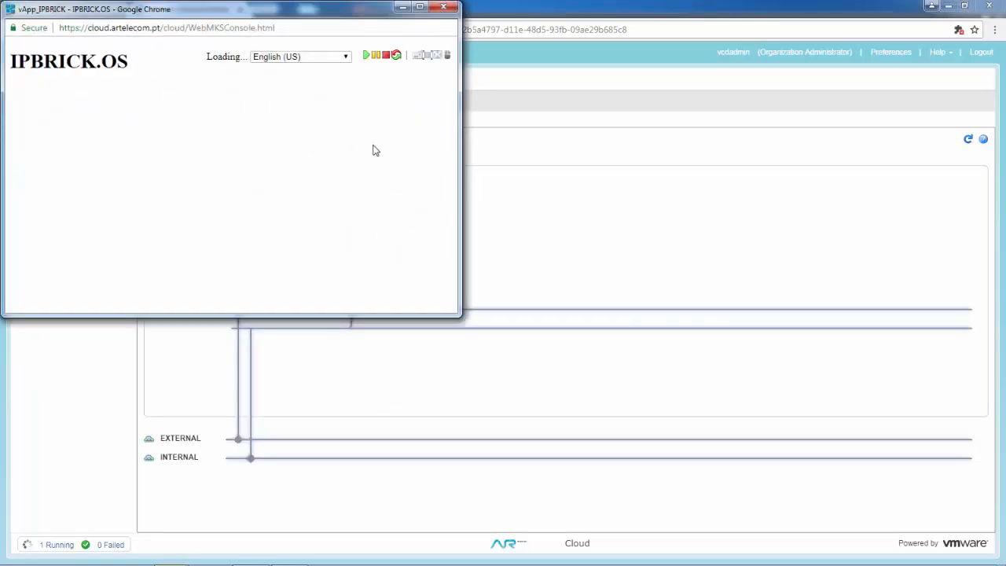
pyautogui.moveTo(297, 18); pyautogui.dragTo(333, 77)
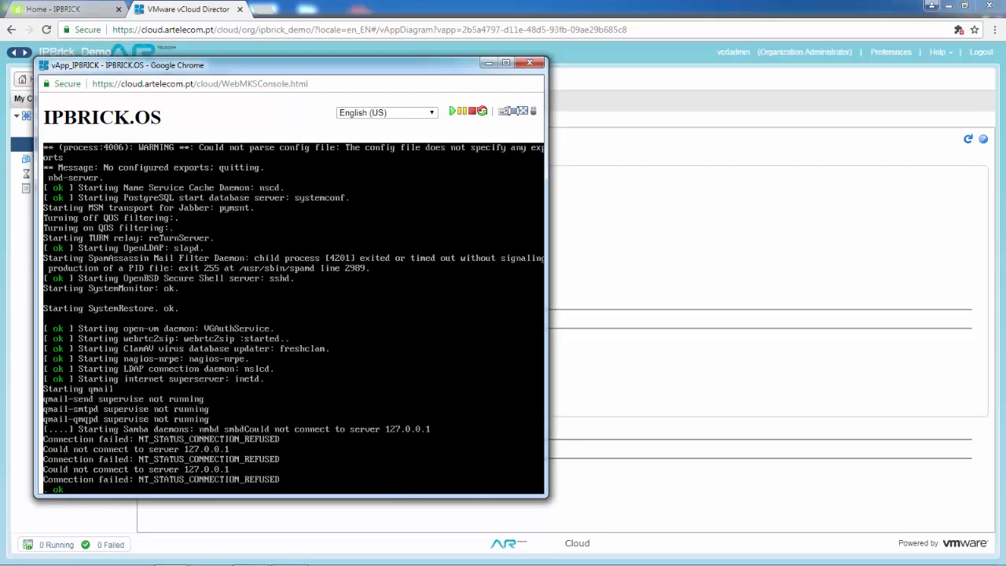
pyautogui.click(62, 13)
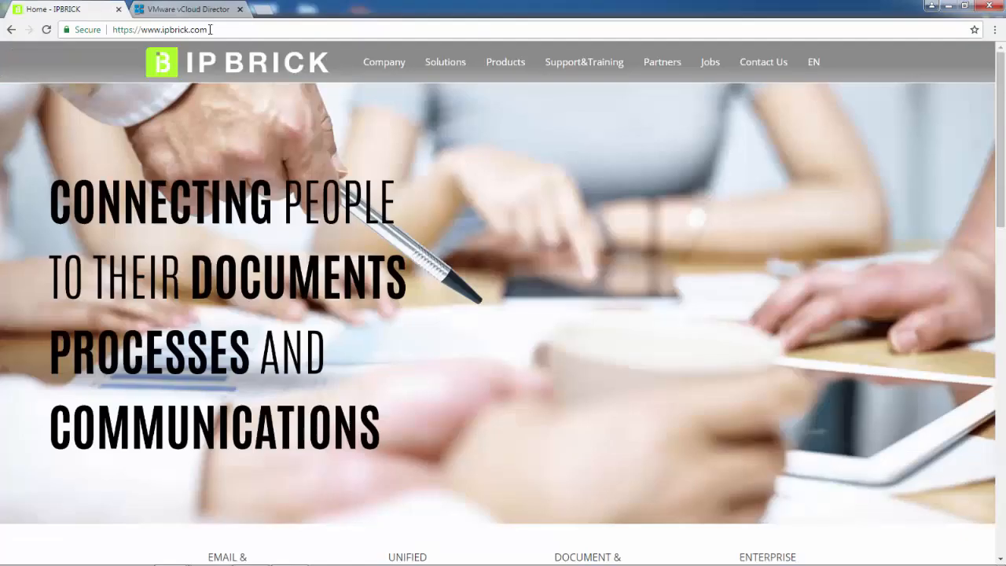
pyautogui.moveTo(217, 29); pyautogui.dragTo(79, 18)
pyautogui.write('https://213.63.232.95/')
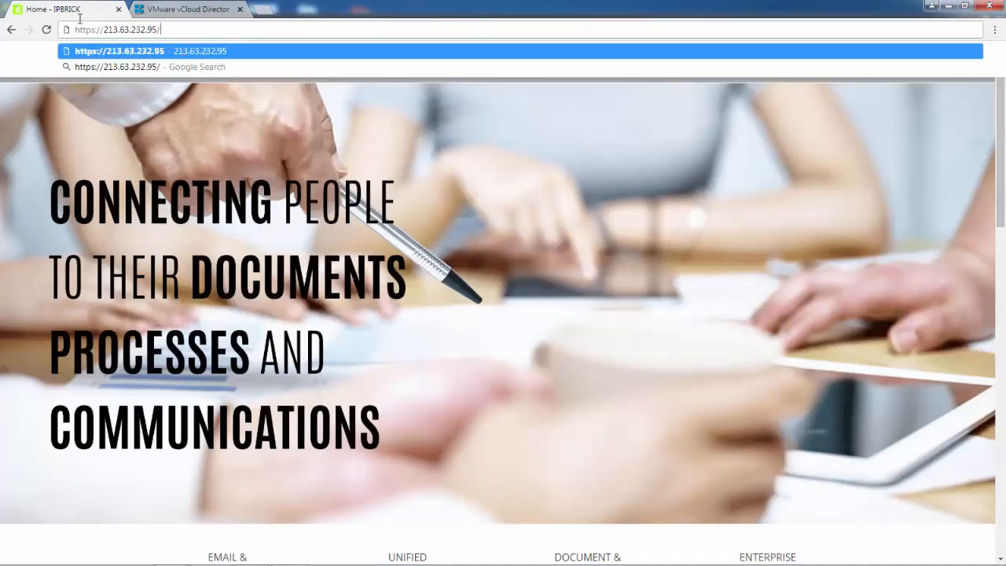
pyautogui.press('Return')
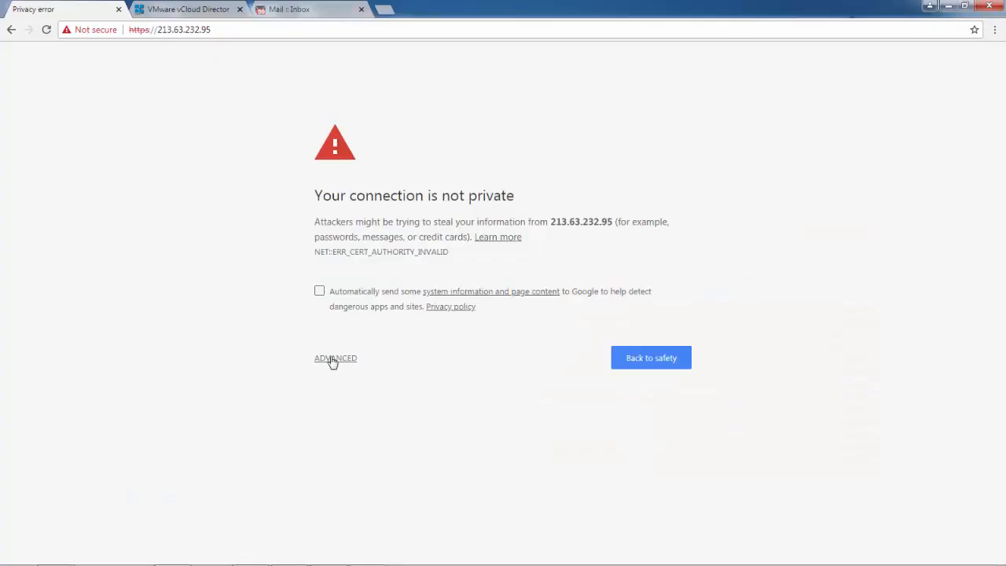
pyautogui.click(330, 358)
pyautogui.click(369, 455)
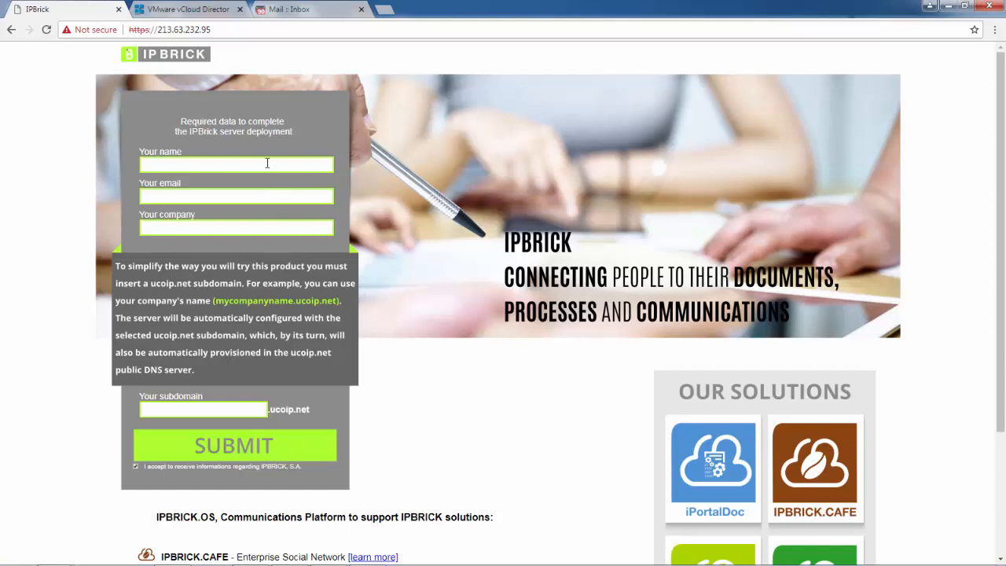
pyautogui.moveTo(1001, 191); pyautogui.dragTo(1003, 297)
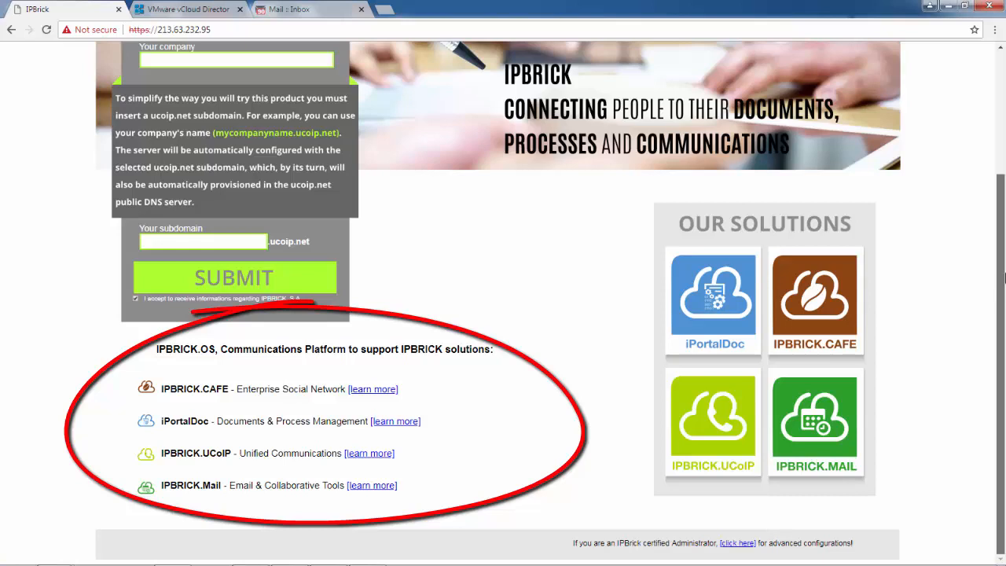
pyautogui.moveTo(1005, 277); pyautogui.dragTo(1000, 150)
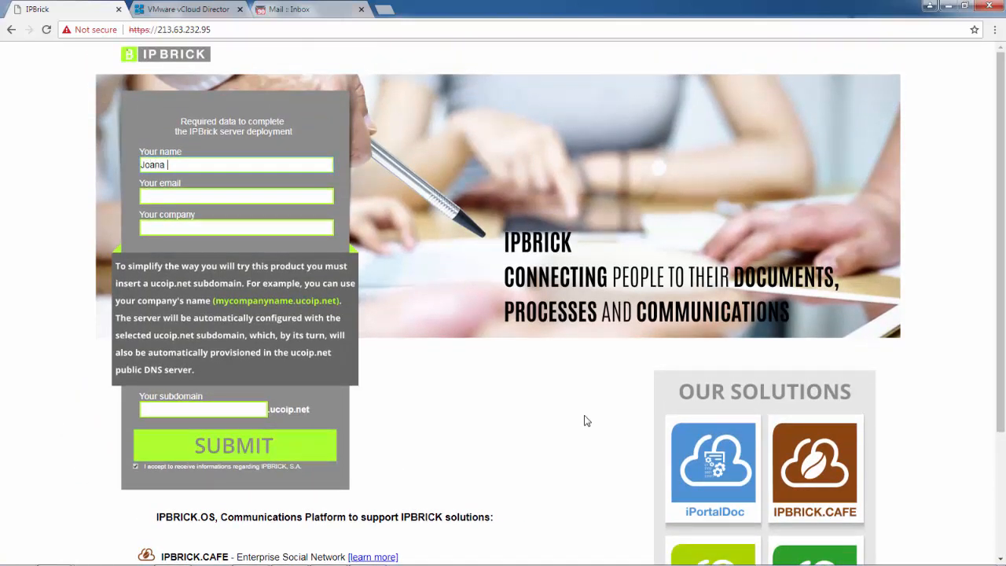
# Enter the contact e-mail, company and subdomain mycompanyname, and submit the deployment form.
pyautogui.press('Tab')
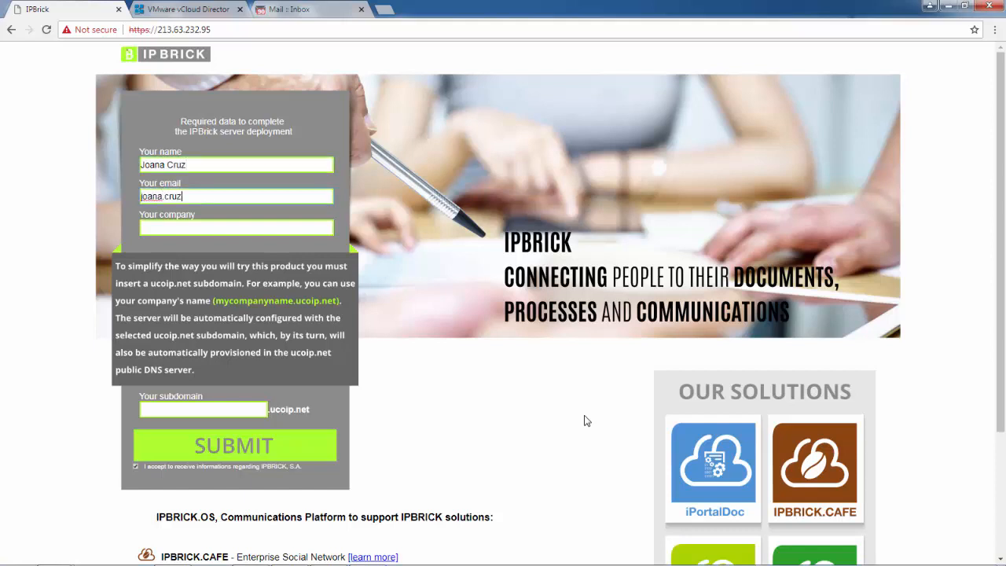
pyautogui.press('Tab')
pyautogui.write('mycompanyname')
pyautogui.press('Tab')
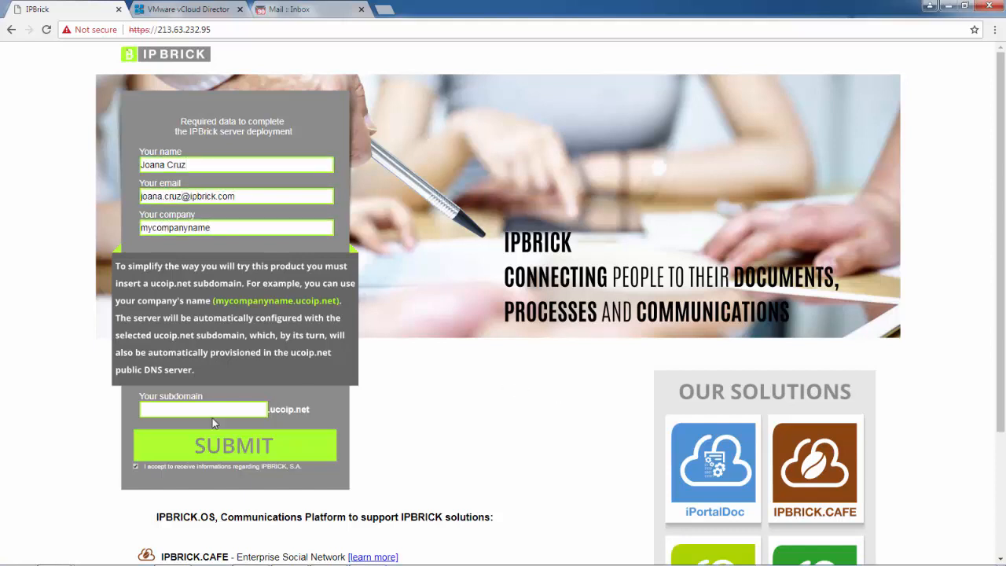
pyautogui.write('mycompanyname')
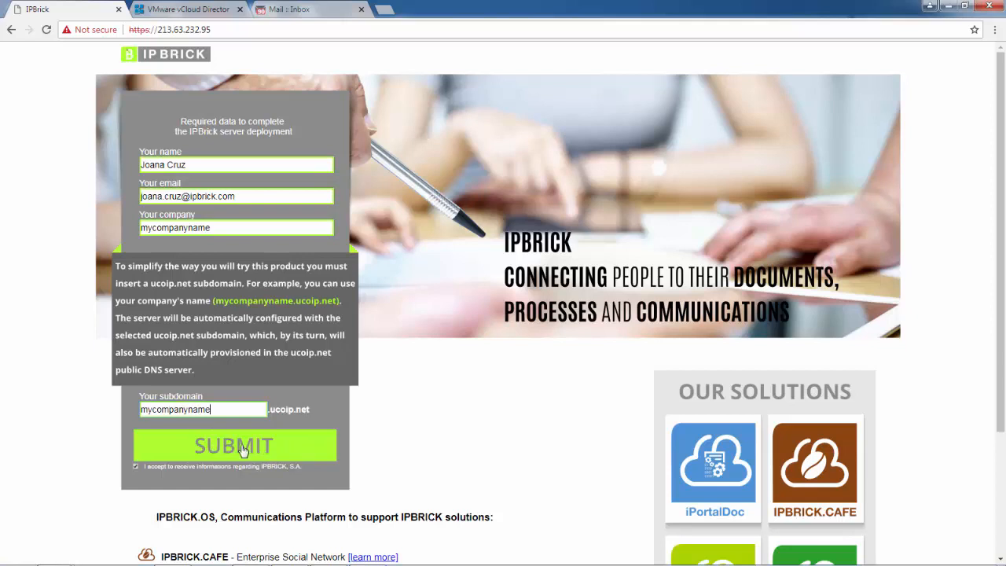
pyautogui.click(244, 449)
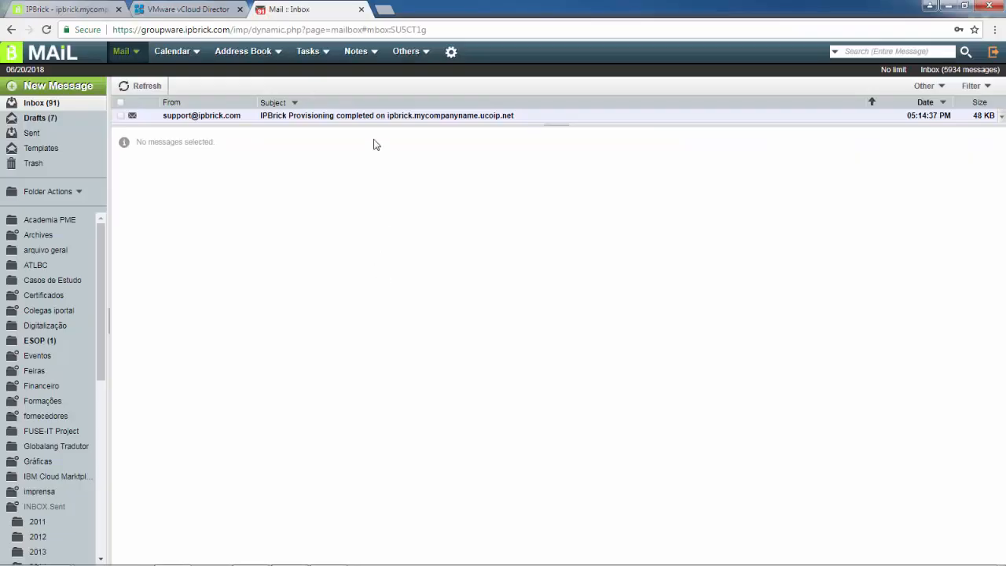
# Open the provisioning completed email and copy the server password.
pyautogui.click(372, 115)
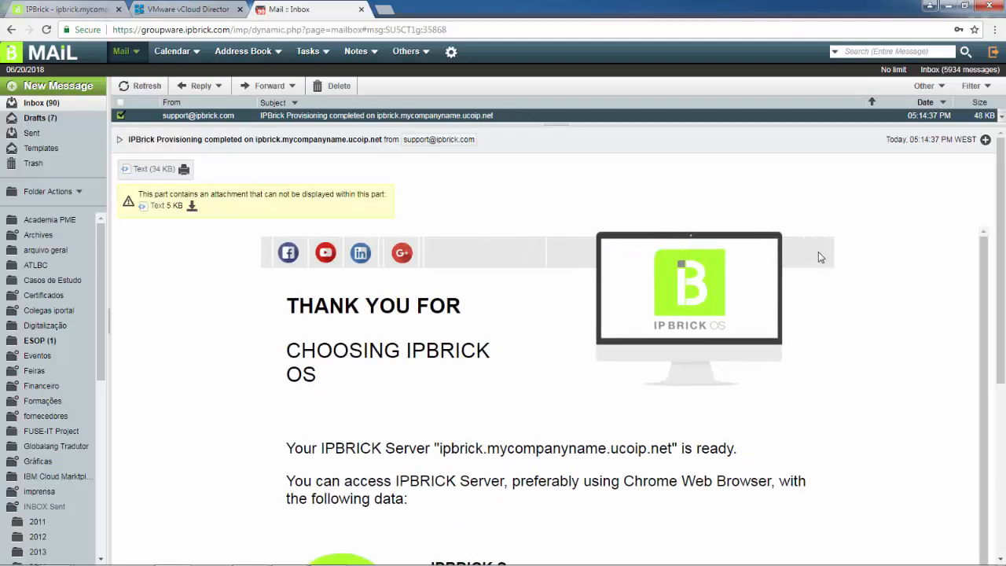
pyautogui.moveTo(998, 231); pyautogui.dragTo(1002, 386)
pyautogui.scroll(3, 618, 440)
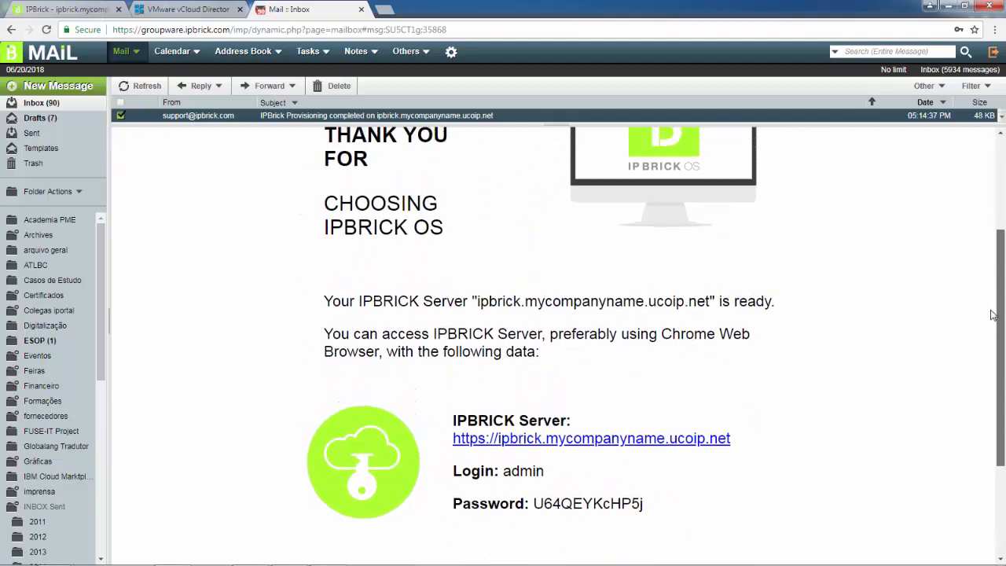
pyautogui.moveTo(649, 515); pyautogui.dragTo(539, 521)
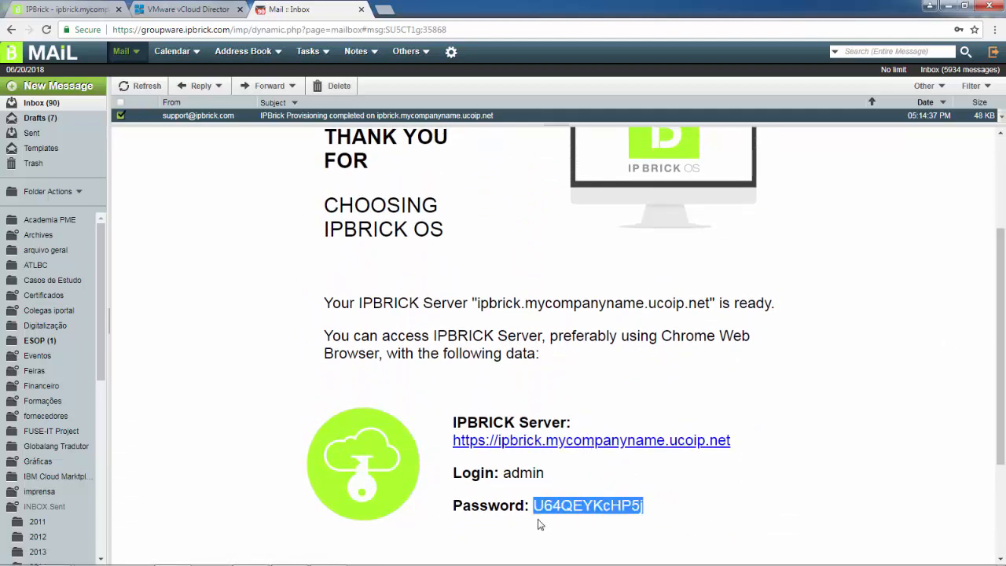
# Sign in to the new IPBRICK OS server as admin with the copied password.
pyautogui.click(582, 447)
pyautogui.write('admin')
pyautogui.press('Tab')
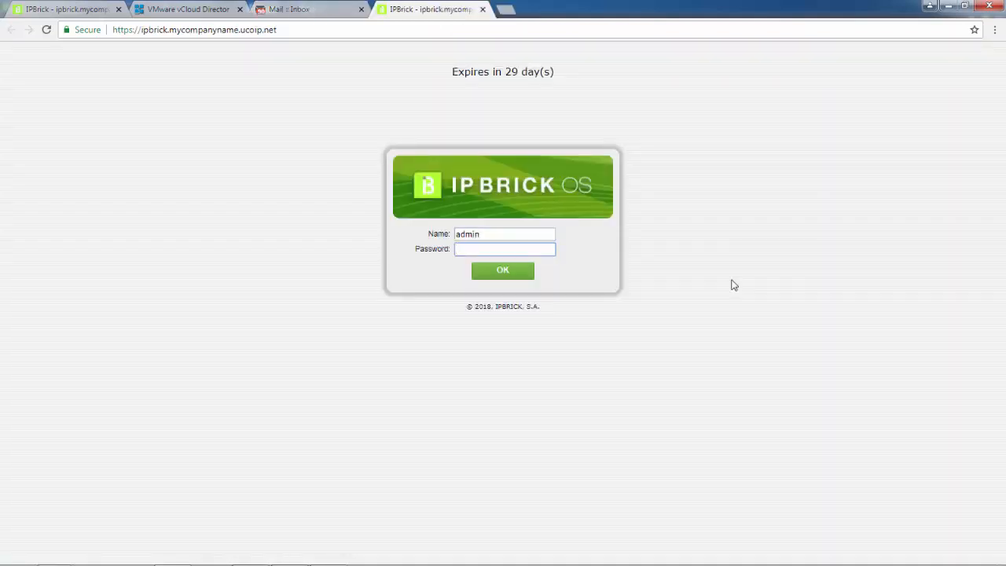
pyautogui.hotkey('ctrl', 'v')
pyautogui.click(502, 275)
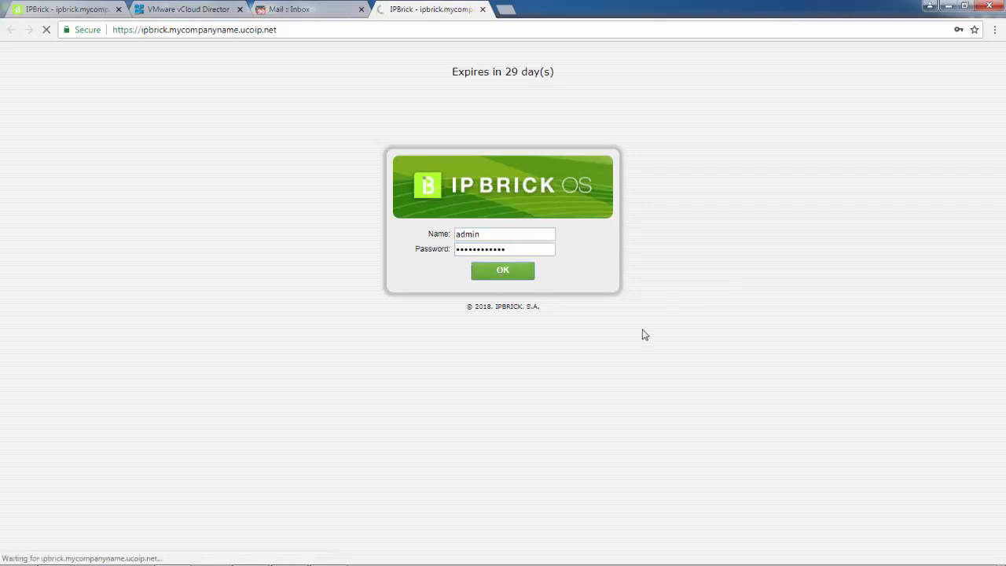